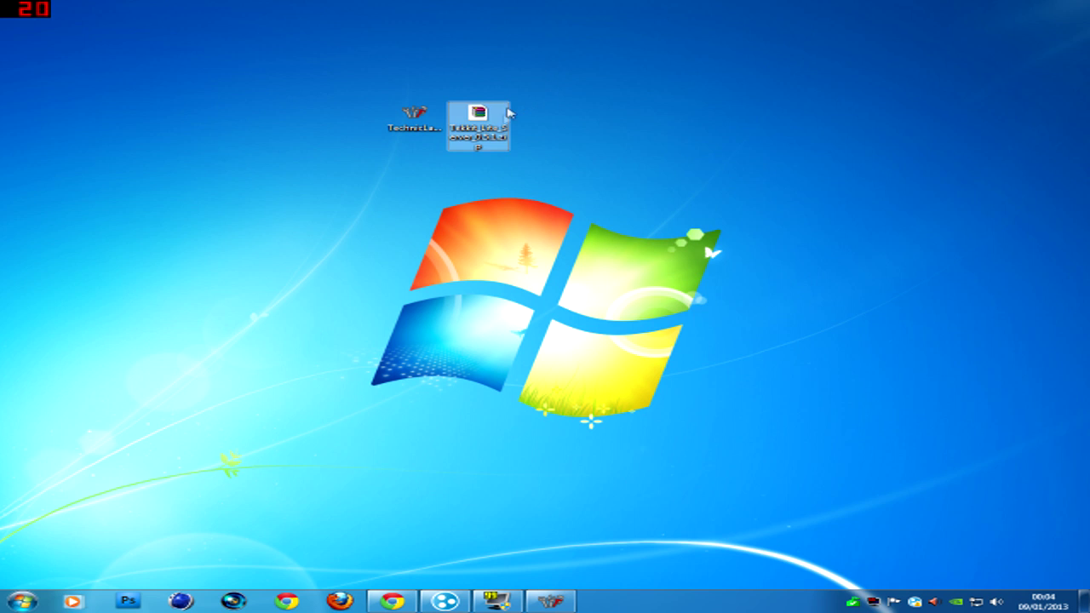
Step: Close the Tekkit Lite versus Classic forum guide tab in Chrome, leaving the Google homepage open
{"action": "left_click", "coordinate": [397, 601]}
{"action": "key", "text": "ctrl+Tab"}
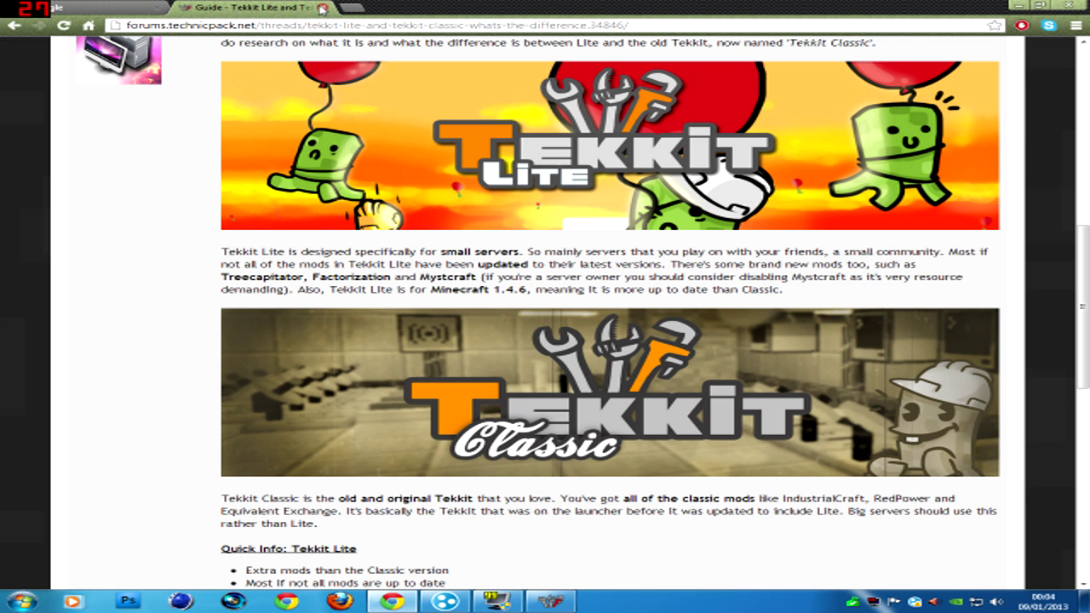
{"action": "left_click", "coordinate": [322, 8]}
Step: Make a new desktop folder named 'Tekkit lite server' and place it next to the existing icons
{"action": "left_click", "coordinate": [1018, 5]}
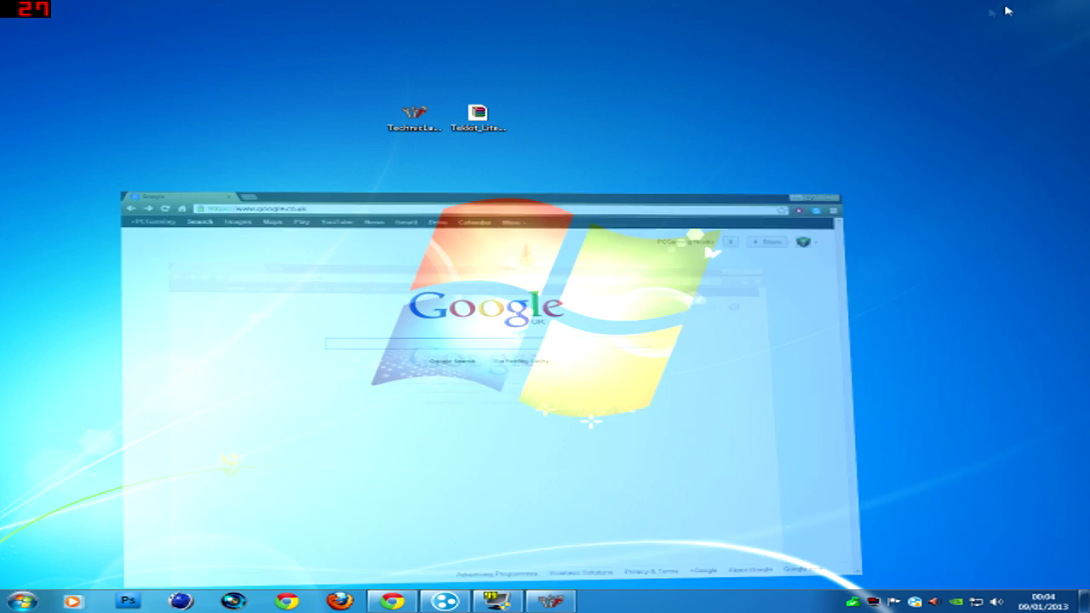
{"action": "mouse_move", "coordinate": [559, 73]}
{"action": "left_mouse_down"}
{"action": "mouse_move", "coordinate": [387, 137]}
{"action": "mouse_move", "coordinate": [415, 121]}
{"action": "mouse_move", "coordinate": [96, 169]}
{"action": "left_mouse_up"}
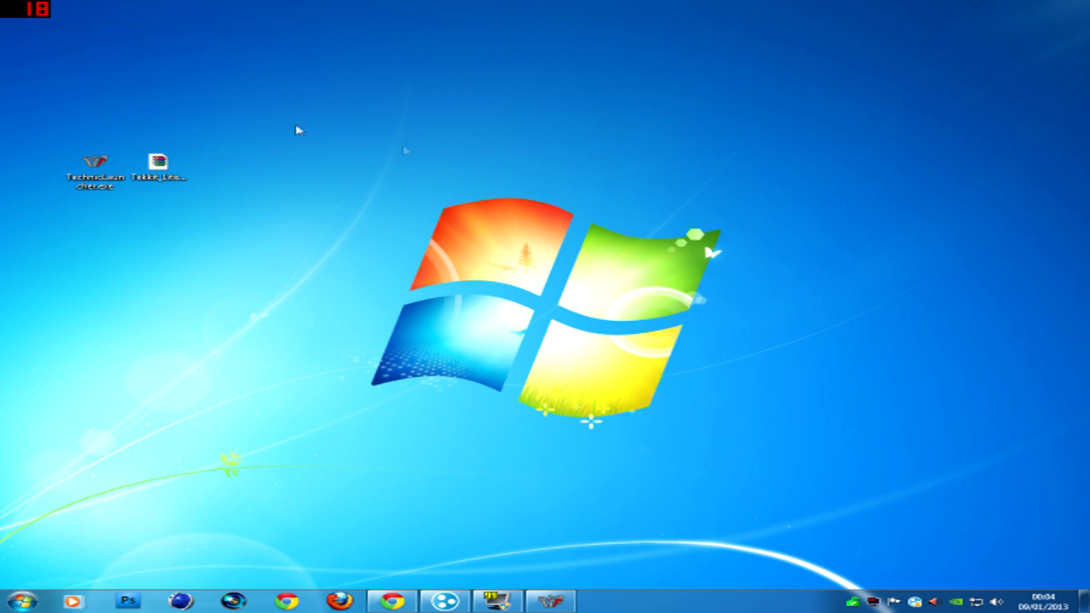
{"action": "right_click", "coordinate": [603, 122]}
{"action": "mouse_move", "coordinate": [715, 238]}
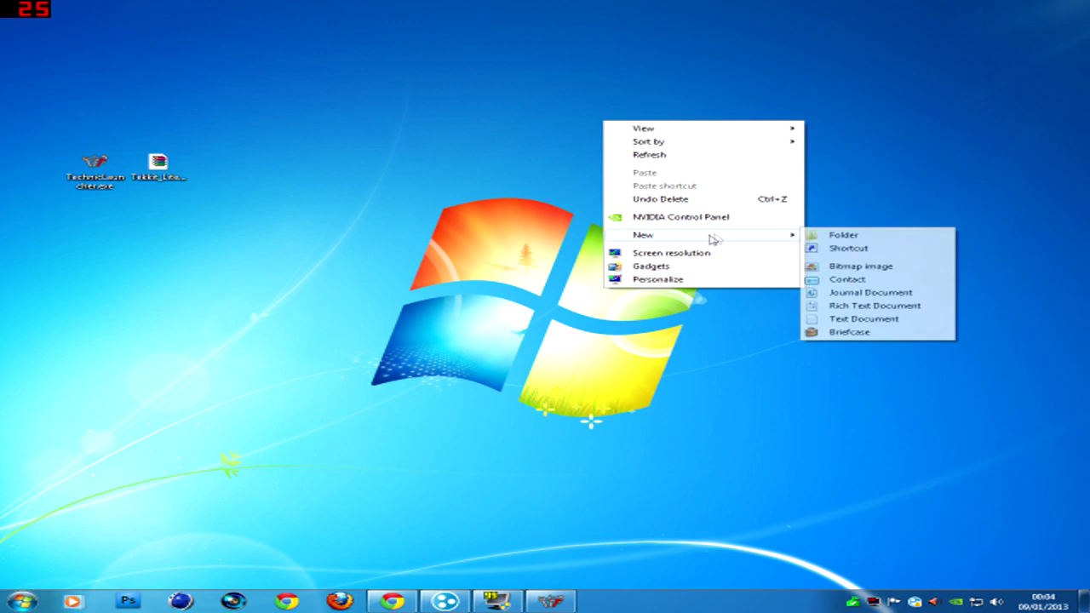
{"action": "left_click", "coordinate": [831, 238]}
{"action": "type", "text": "Tekkit "}
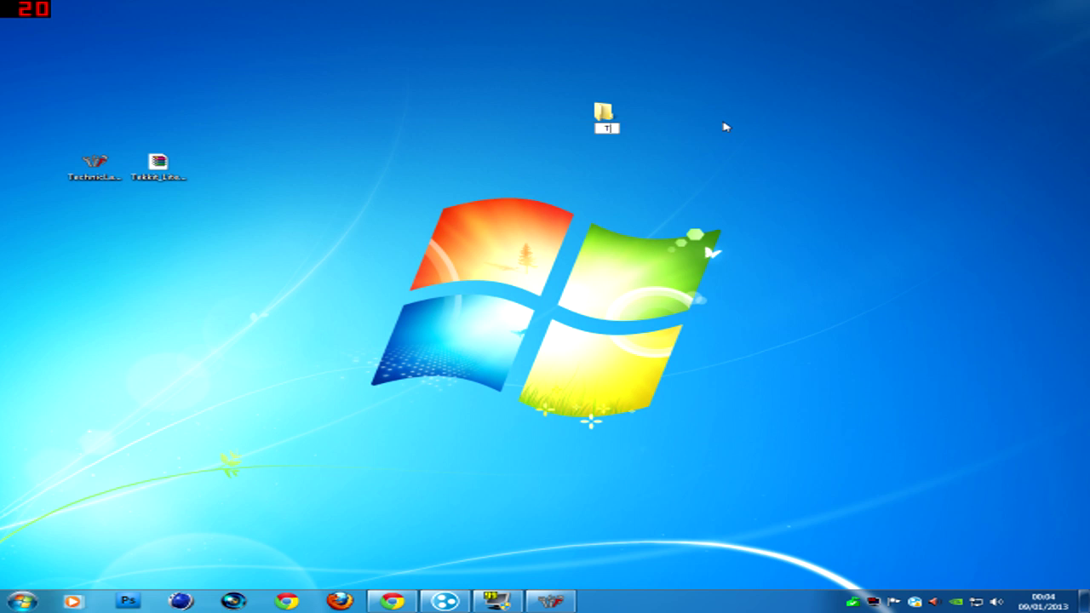
{"action": "type", "text": "lite server"}
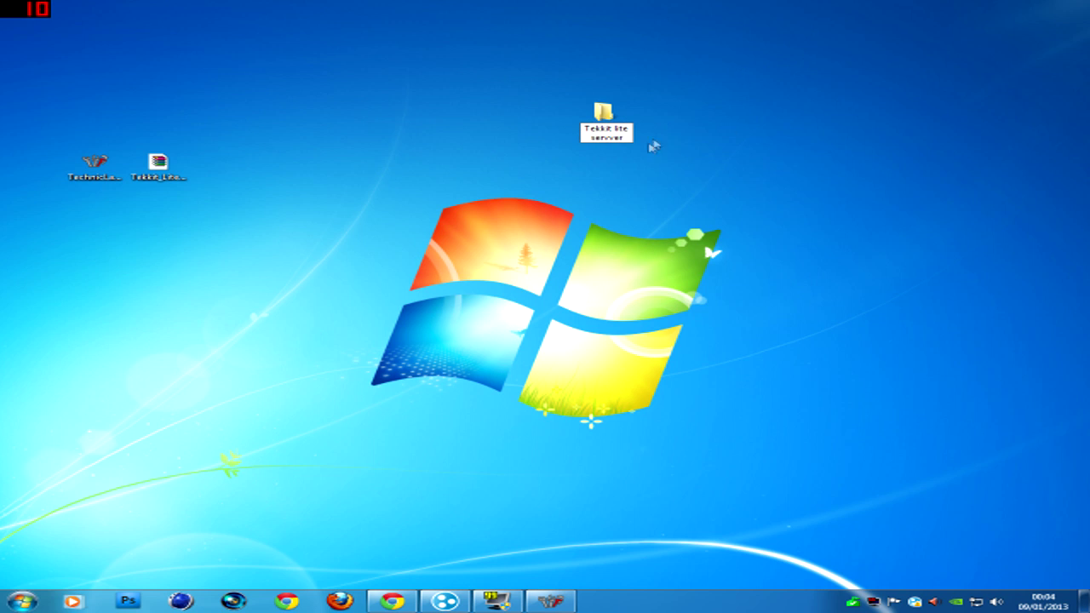
{"action": "key", "text": "Return"}
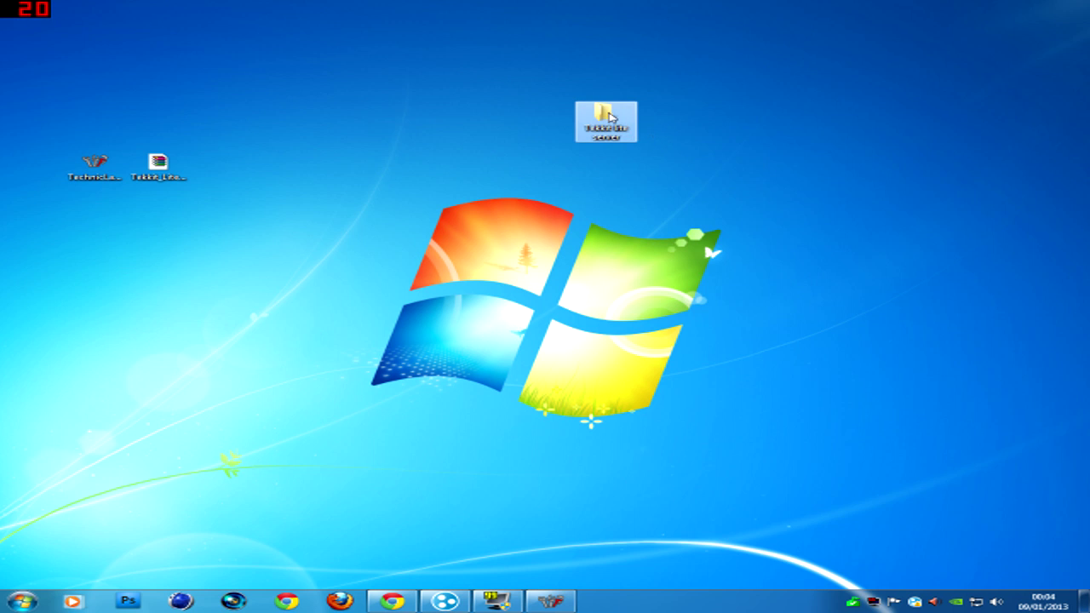
{"action": "mouse_move", "coordinate": [609, 121]}
{"action": "left_mouse_down"}
{"action": "mouse_move", "coordinate": [311, 143]}
{"action": "mouse_move", "coordinate": [239, 175]}
{"action": "left_mouse_up"}
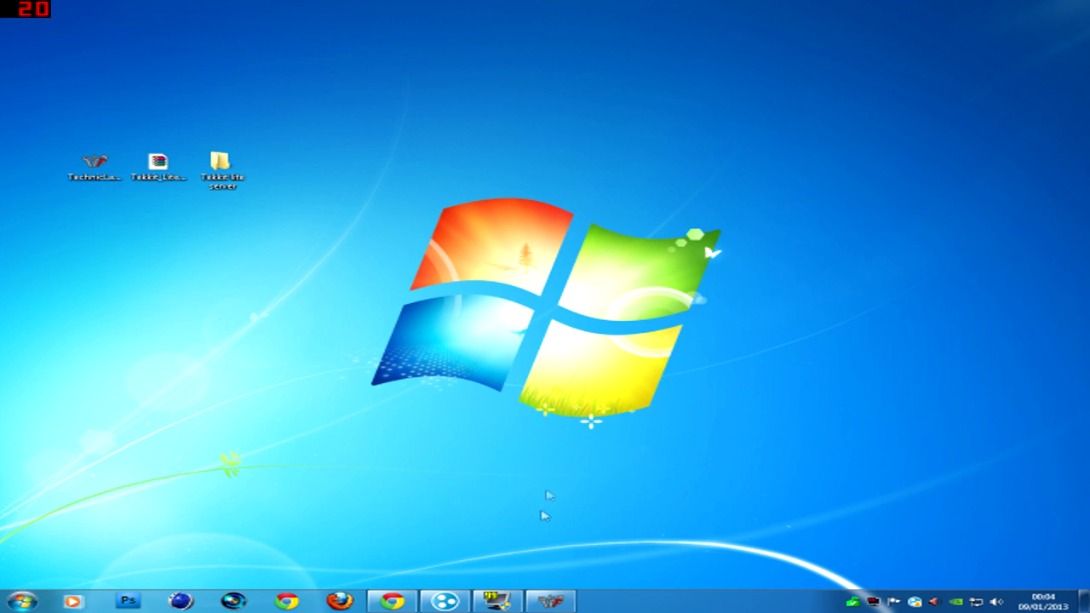
{"action": "left_click", "coordinate": [392, 601]}
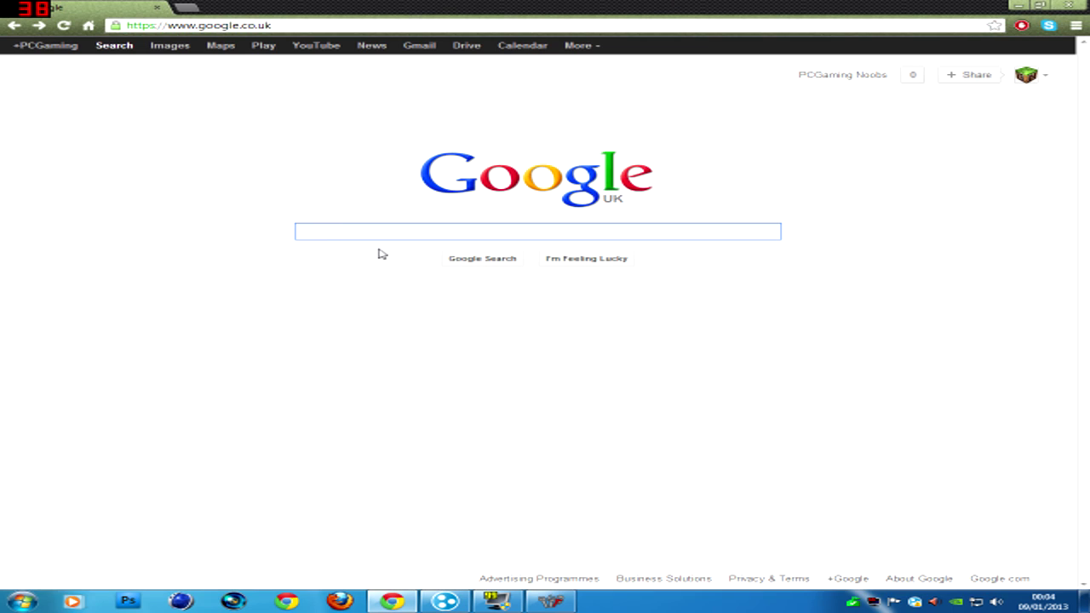
Step: Search Google for 'tekkit' and go to the Tekkit Lite page on the Technic Pack site
{"action": "type", "text": "tekkit"}
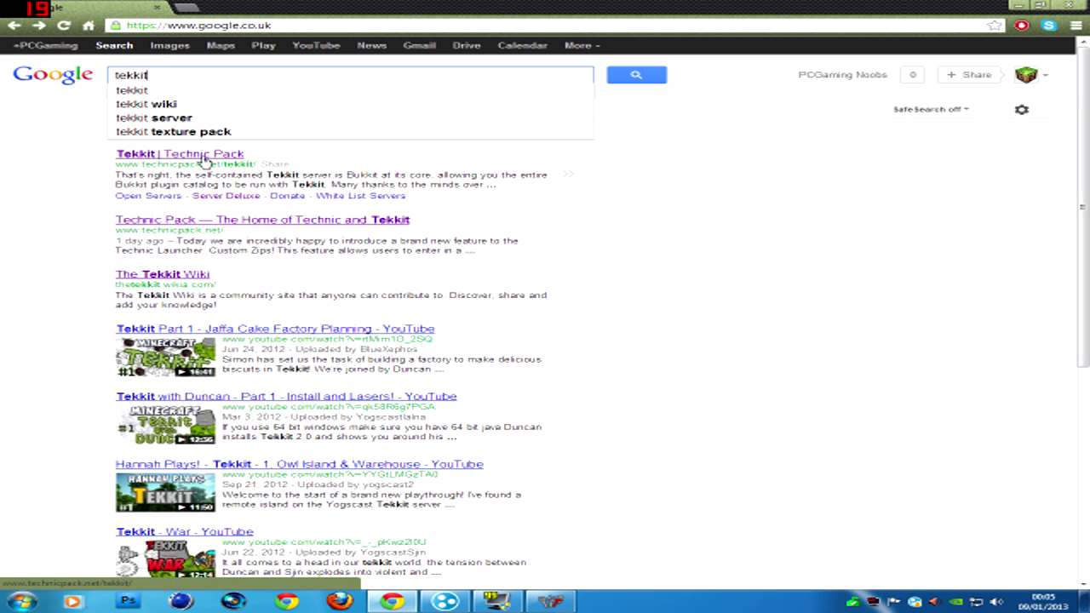
{"action": "left_click", "coordinate": [196, 155]}
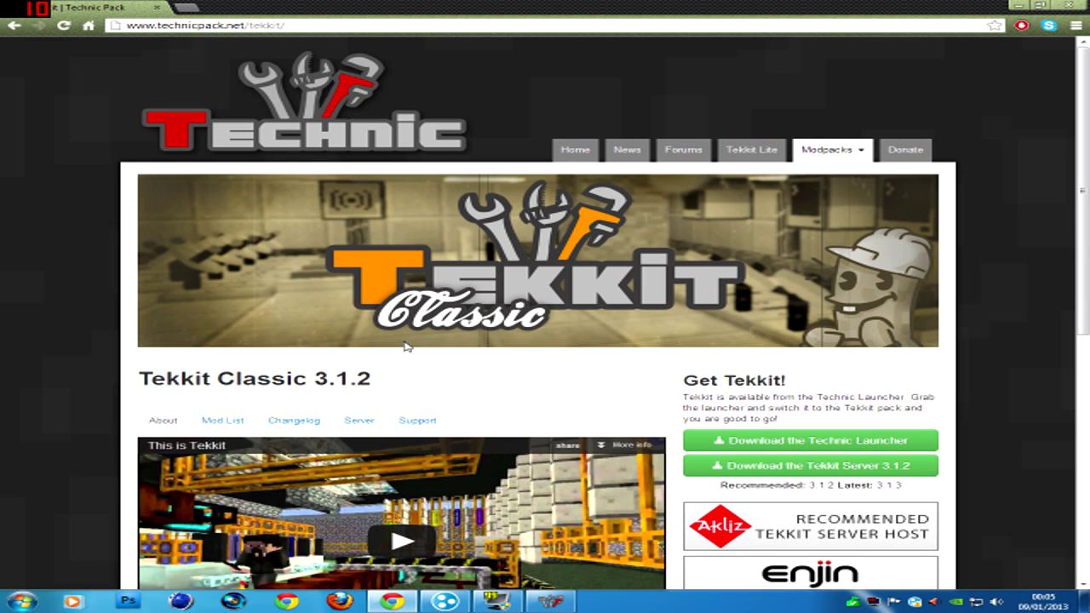
{"action": "left_click", "coordinate": [753, 152]}
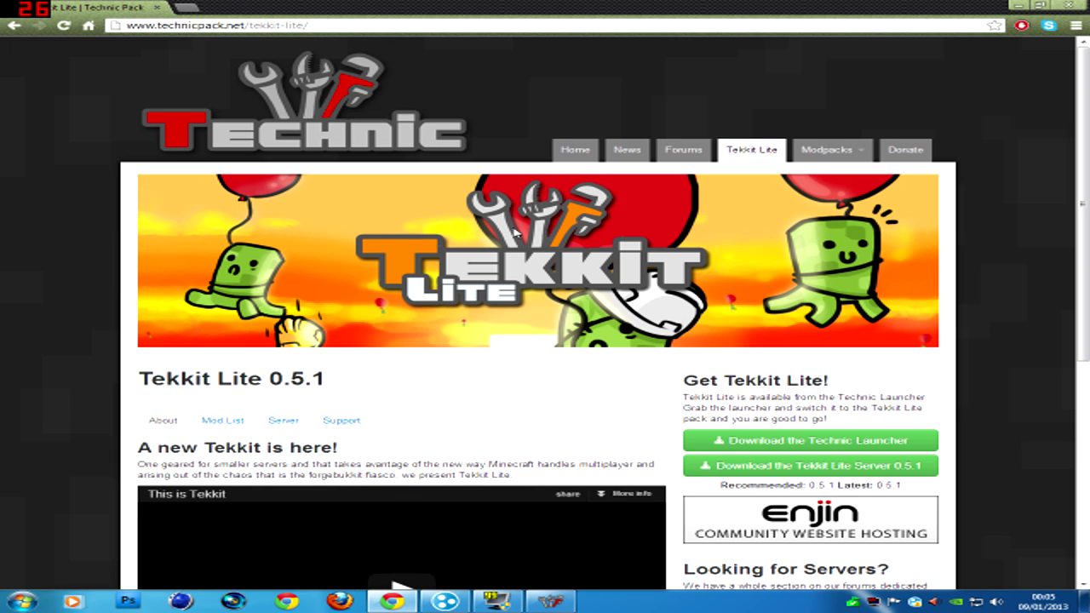
Step: Look through the Tekkit Lite 0.5.1 mod list, then return to its About overview
{"action": "scroll", "coordinate": [104, 200], "scroll_direction": "down", "scroll_amount": 2}
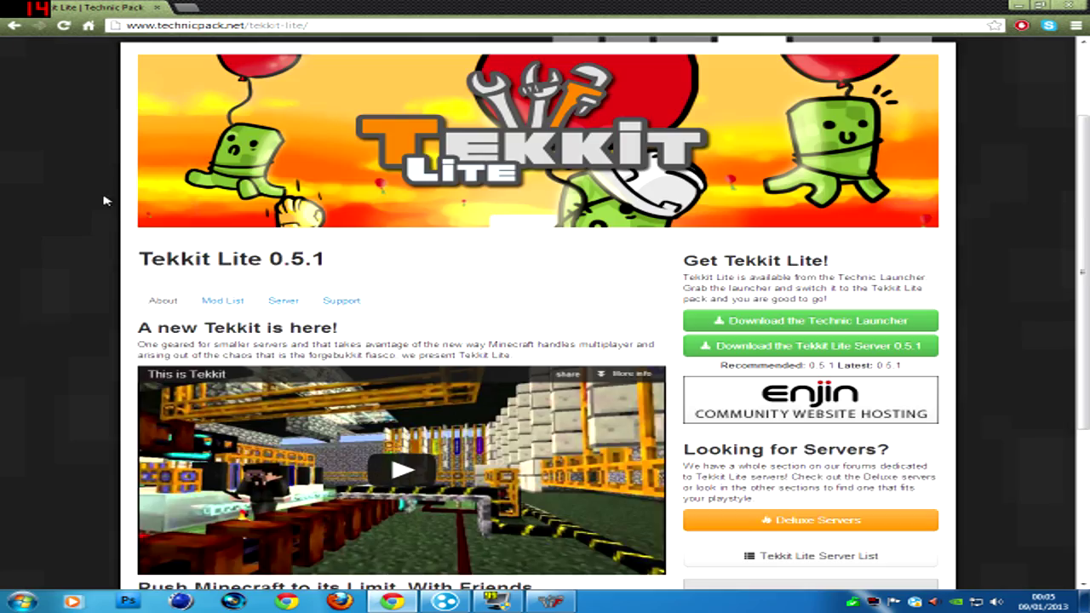
{"action": "scroll", "coordinate": [69, 194], "scroll_direction": "down", "scroll_amount": 2}
{"action": "left_click", "coordinate": [209, 181]}
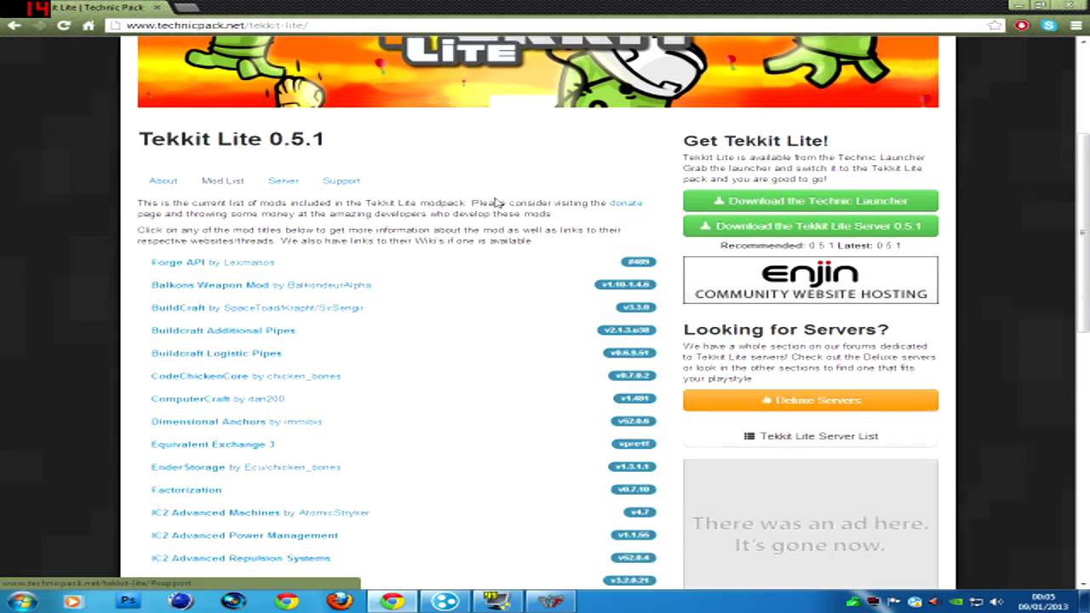
{"action": "scroll", "coordinate": [444, 220], "scroll_direction": "down", "scroll_amount": 4}
{"action": "scroll", "coordinate": [438, 218], "scroll_direction": "down", "scroll_amount": 5}
{"action": "scroll", "coordinate": [377, 221], "scroll_direction": "up", "scroll_amount": 8}
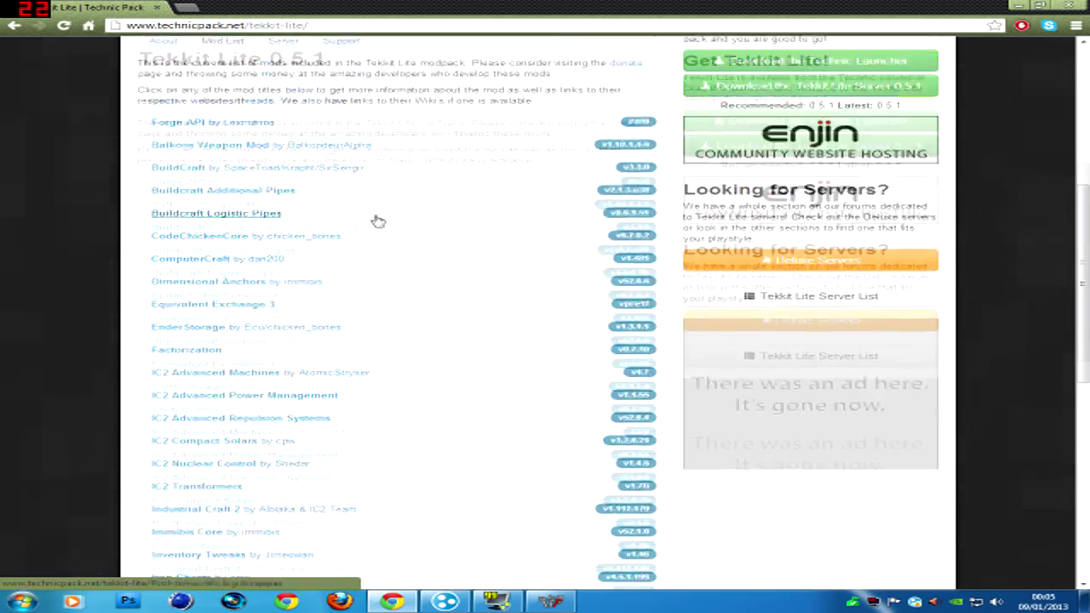
{"action": "scroll", "coordinate": [372, 213], "scroll_direction": "up", "scroll_amount": 4}
{"action": "left_click", "coordinate": [161, 400]}
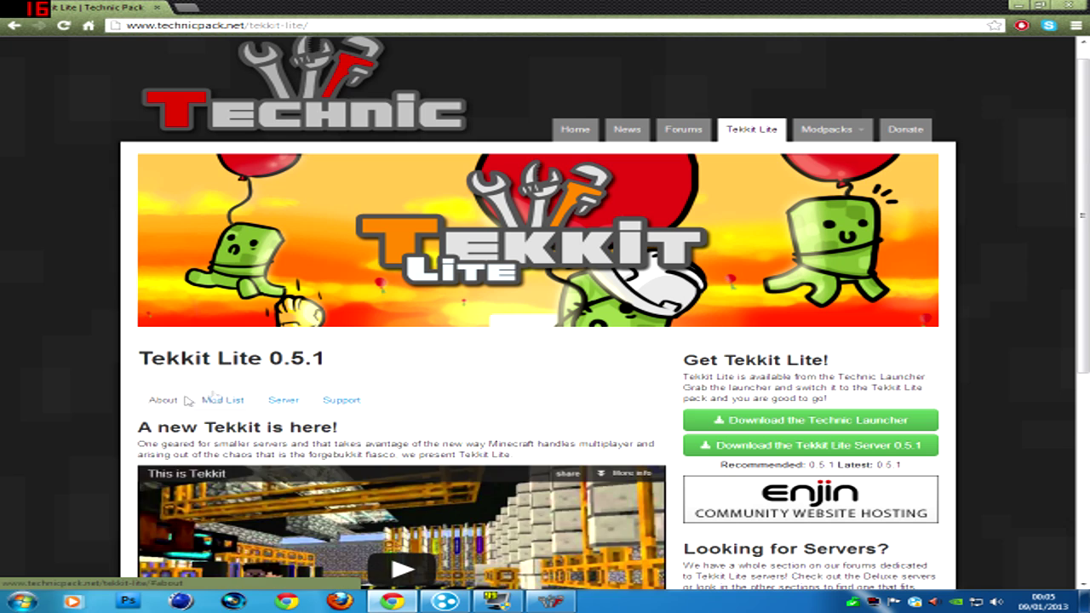
{"action": "scroll", "coordinate": [679, 451], "scroll_direction": "down", "scroll_amount": 3}
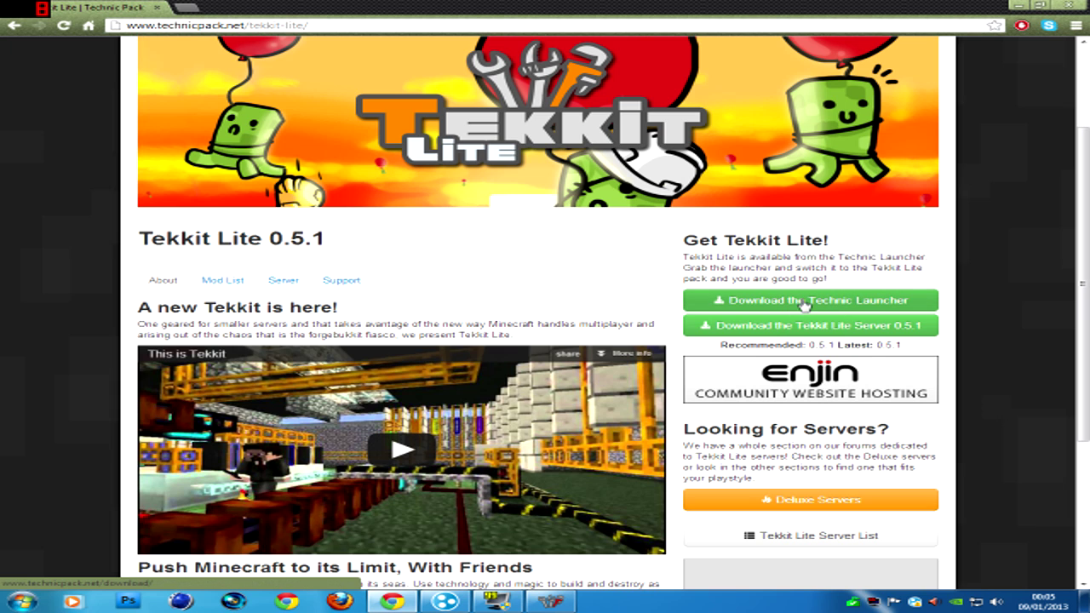
{"action": "left_click", "coordinate": [1025, 7]}
Step: Arrange the desktop icons and move the server zip into the Tekkit lite server folder
{"action": "mouse_move", "coordinate": [179, 126]}
{"action": "left_mouse_down"}
{"action": "mouse_move", "coordinate": [160, 181]}
{"action": "mouse_move", "coordinate": [85, 202]}
{"action": "left_mouse_up"}
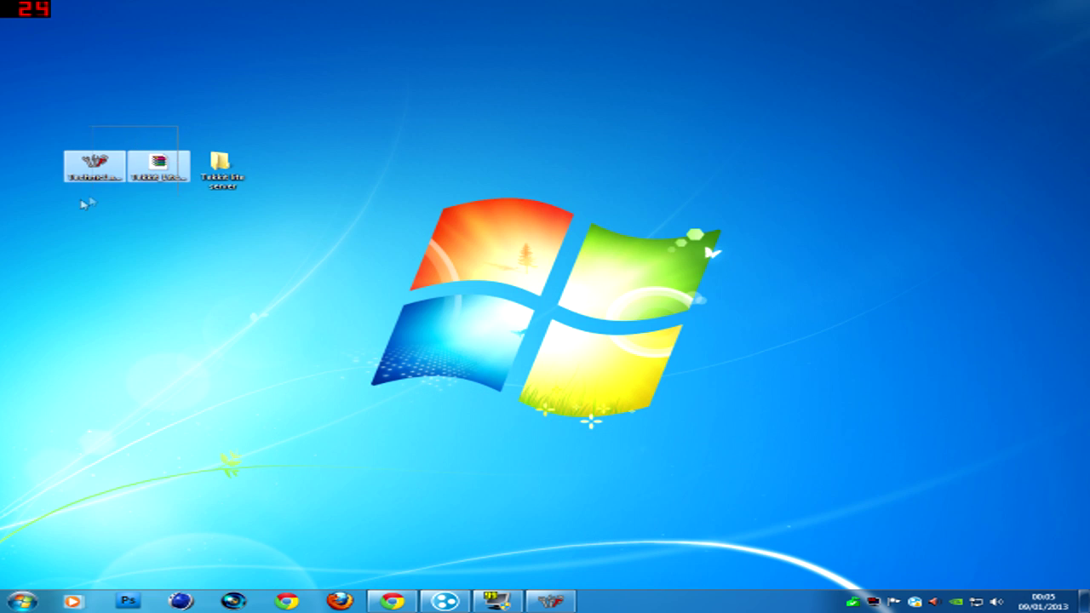
{"action": "mouse_move", "coordinate": [94, 164]}
{"action": "left_mouse_down"}
{"action": "mouse_move", "coordinate": [94, 117]}
{"action": "mouse_move", "coordinate": [222, 115]}
{"action": "mouse_move", "coordinate": [159, 126]}
{"action": "mouse_move", "coordinate": [223, 95]}
{"action": "mouse_move", "coordinate": [170, 119]}
{"action": "mouse_move", "coordinate": [187, 85]}
{"action": "mouse_move", "coordinate": [162, 128]}
{"action": "mouse_move", "coordinate": [218, 170]}
{"action": "left_mouse_up"}
{"action": "left_click", "coordinate": [206, 87]}
{"action": "left_click_drag", "start_coordinate": [193, 136], "coordinate": [181, 125]}
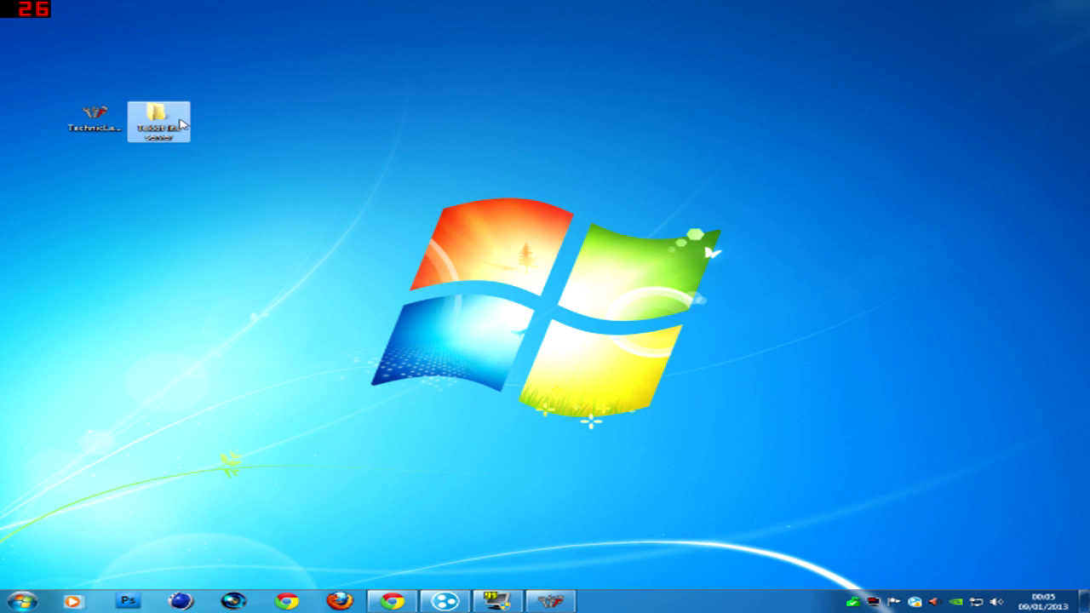
Step: Open the Tekkit lite server folder and open Tekkit_Lite_Server_0.5.1.zip with WinRAR
{"action": "double_click", "coordinate": [167, 122]}
{"action": "left_click_drag", "start_coordinate": [508, 186], "coordinate": [487, 149]}
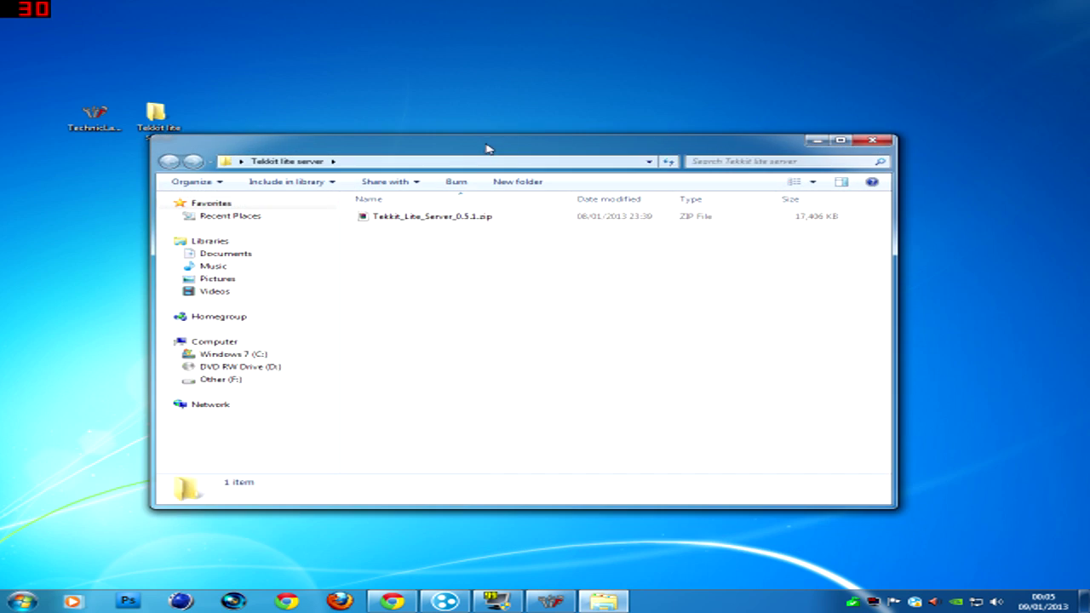
{"action": "right_click", "coordinate": [432, 218]}
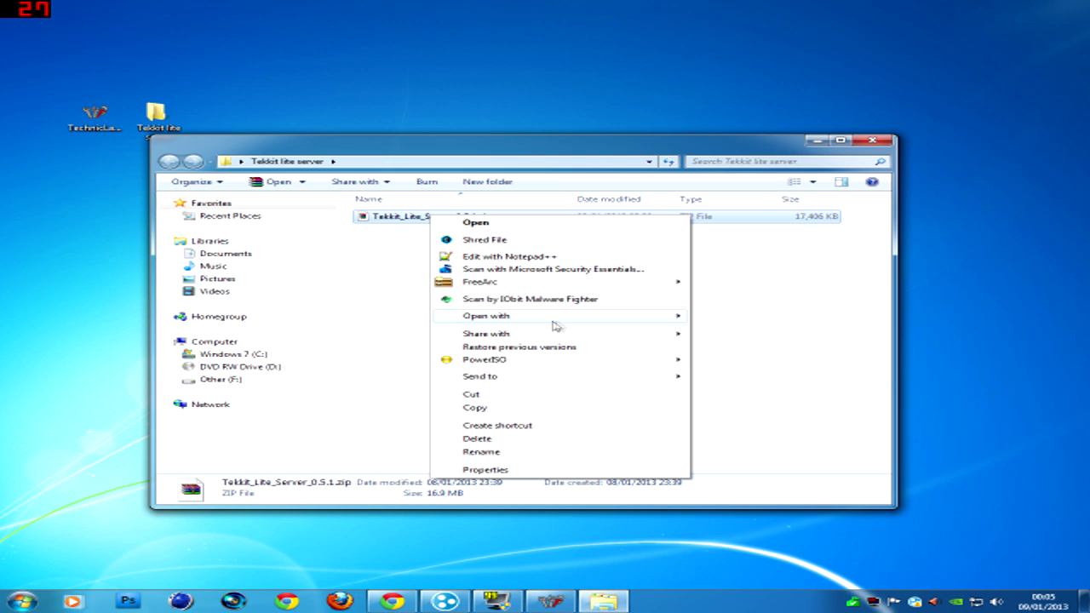
{"action": "mouse_move", "coordinate": [655, 320]}
{"action": "left_click", "coordinate": [737, 344]}
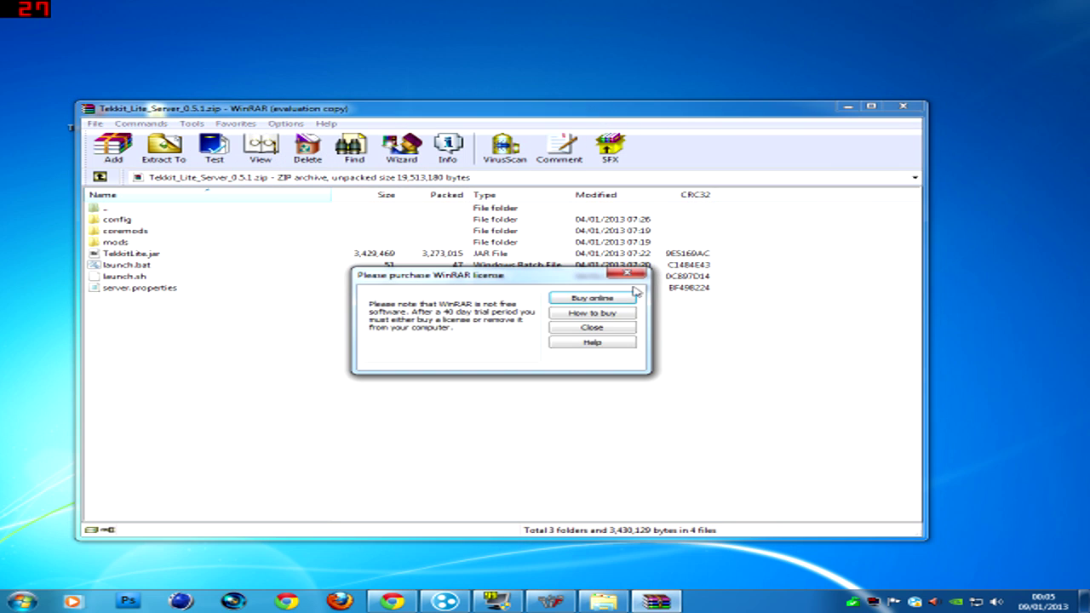
Step: Extract every file from Tekkit_Lite_Server_0.5.1.zip into the Tekkit lite server folder, then close WinRAR
{"action": "left_click", "coordinate": [624, 276]}
{"action": "left_click_drag", "start_coordinate": [634, 101], "coordinate": [812, 78]}
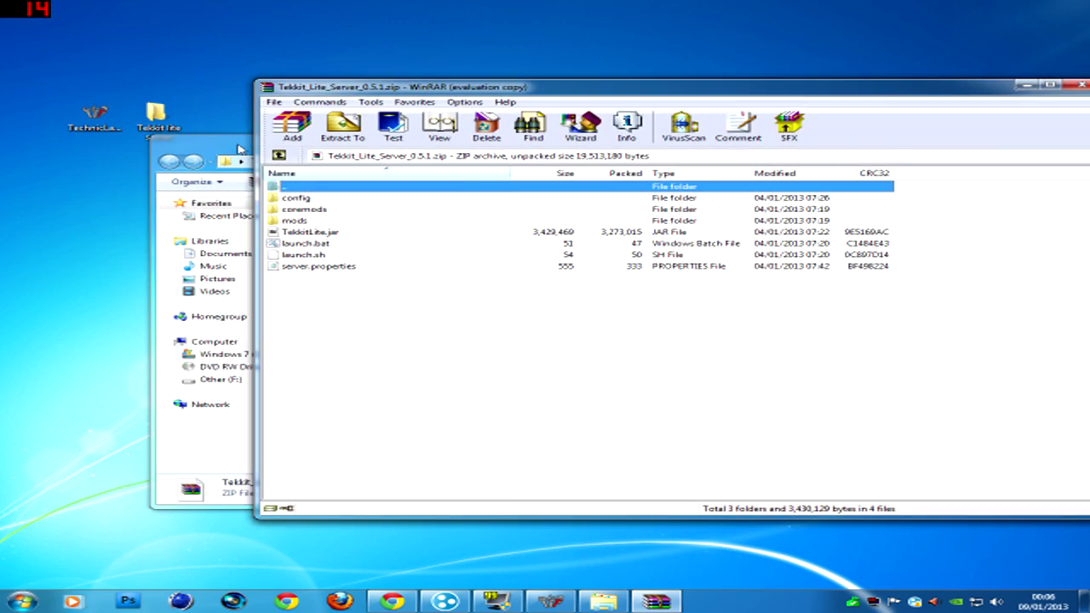
{"action": "left_click_drag", "start_coordinate": [196, 149], "coordinate": [2, 255]}
{"action": "left_click_drag", "start_coordinate": [658, 99], "coordinate": [816, 108]}
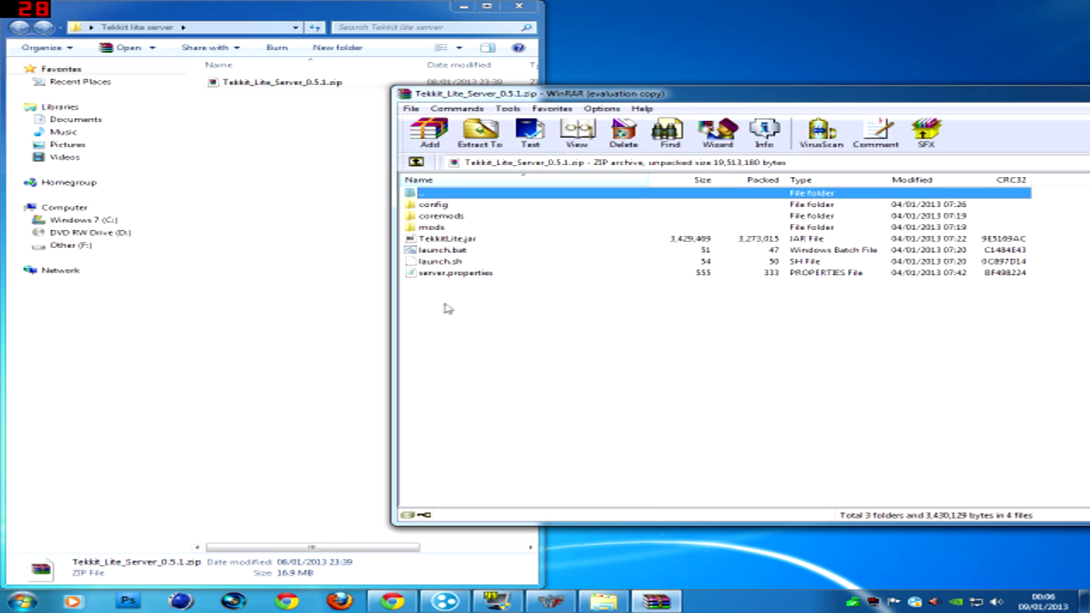
{"action": "mouse_move", "coordinate": [449, 308]}
{"action": "left_mouse_down"}
{"action": "mouse_move", "coordinate": [450, 213]}
{"action": "mouse_move", "coordinate": [412, 212]}
{"action": "left_mouse_up"}
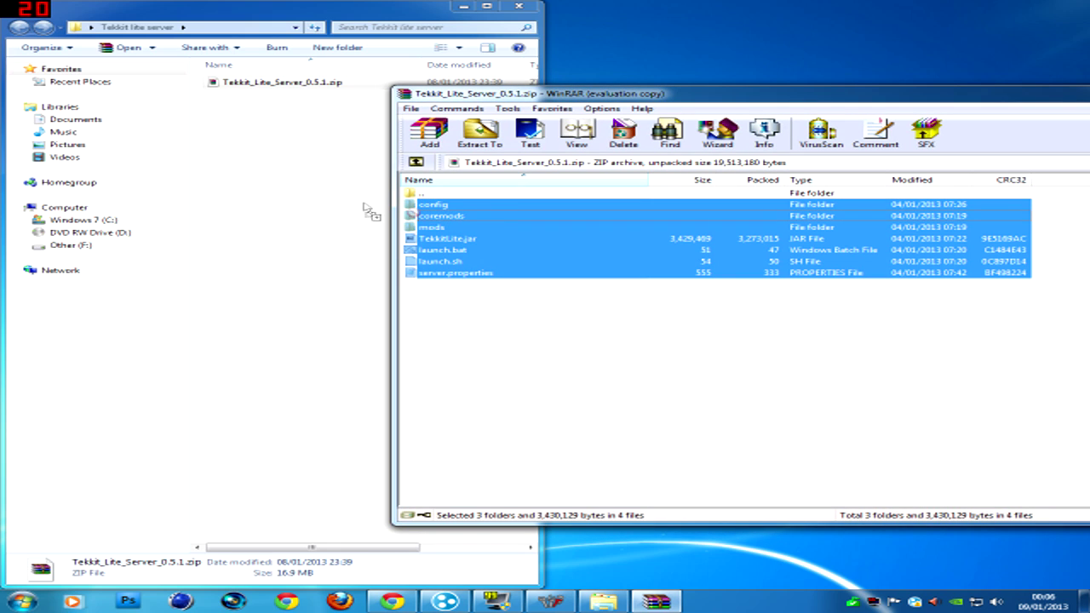
{"action": "left_click_drag", "start_coordinate": [298, 196], "coordinate": [298, 196]}
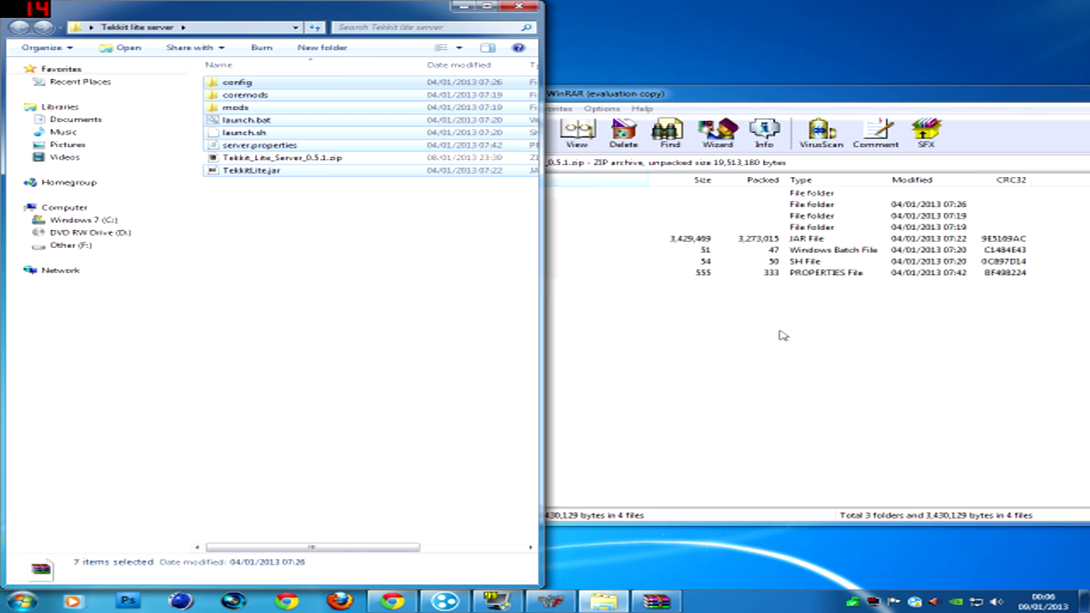
{"action": "mouse_move", "coordinate": [701, 98]}
{"action": "left_mouse_down"}
{"action": "mouse_move", "coordinate": [707, 91]}
{"action": "mouse_move", "coordinate": [419, 106]}
{"action": "left_mouse_up"}
{"action": "left_click", "coordinate": [932, 100]}
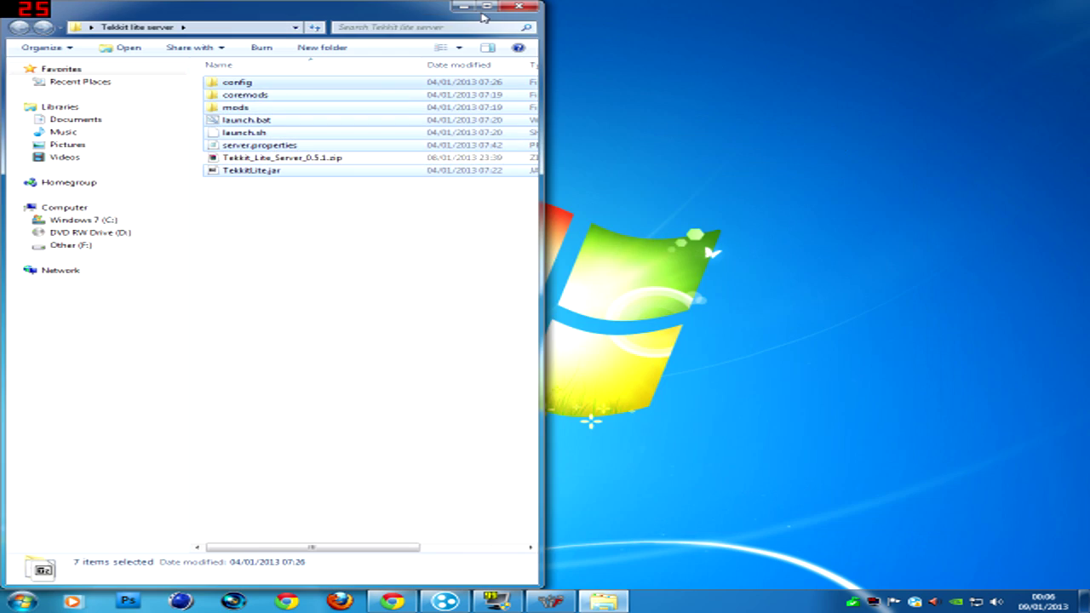
{"action": "mouse_move", "coordinate": [487, 17]}
{"action": "left_mouse_down"}
{"action": "mouse_move", "coordinate": [502, 44]}
{"action": "mouse_move", "coordinate": [174, 107]}
{"action": "mouse_move", "coordinate": [393, 175]}
{"action": "left_mouse_up"}
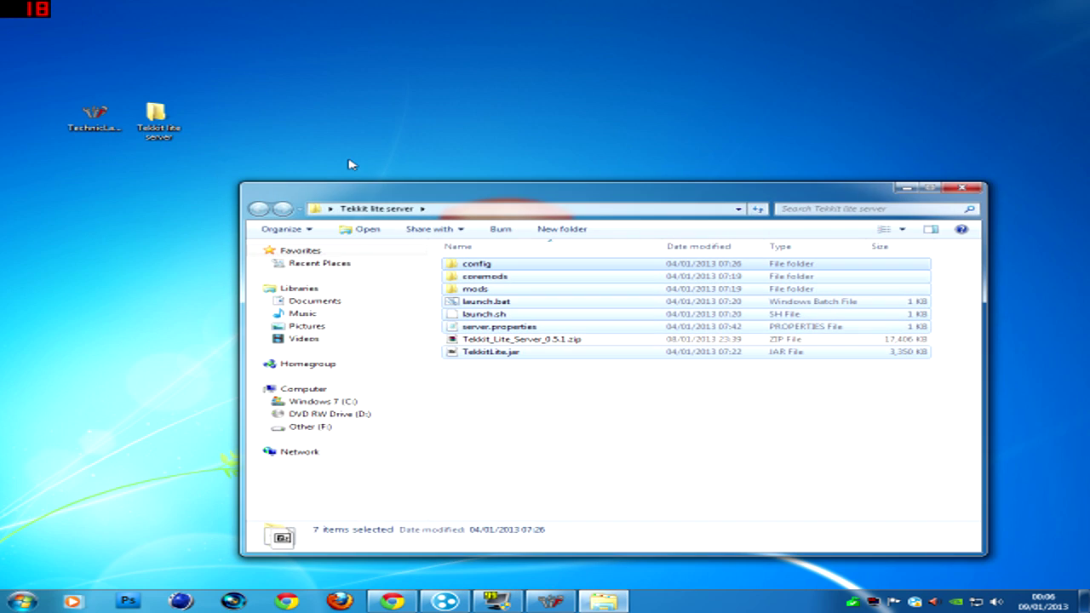
Step: Delete Tekkit_Lite_Server_0.5.1.zip from the Tekkit lite server folder
{"action": "left_click_drag", "start_coordinate": [451, 209], "coordinate": [394, 180]}
{"action": "left_click", "coordinate": [448, 311]}
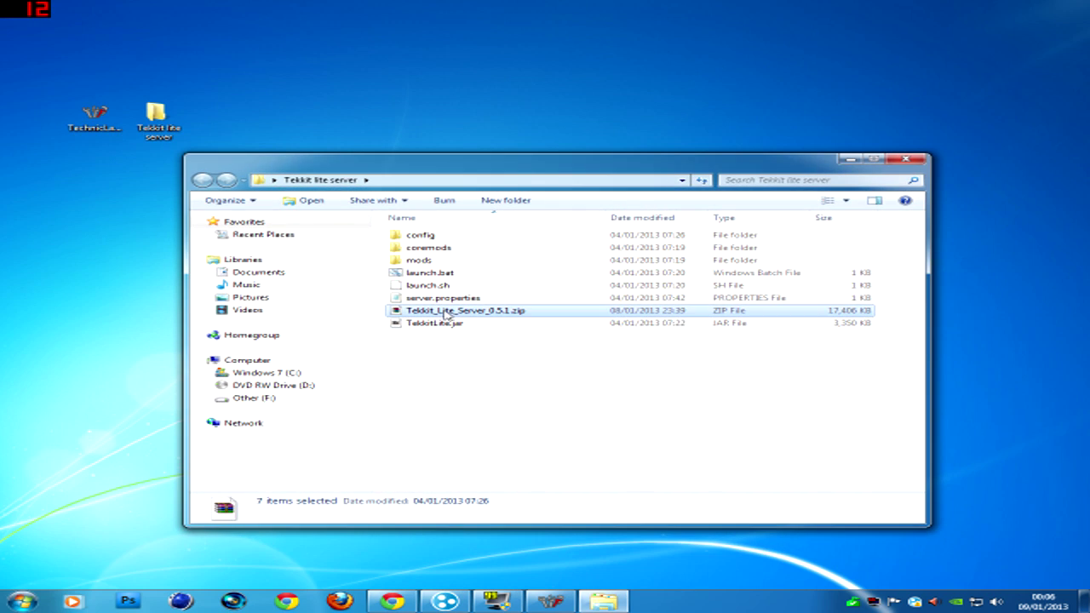
{"action": "key", "text": "Delete"}
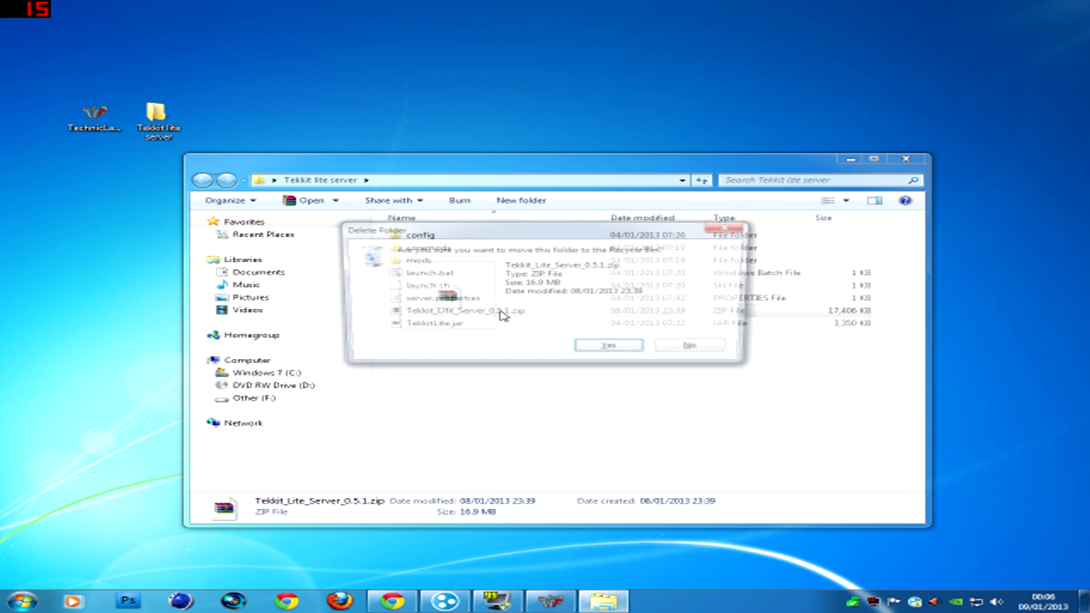
{"action": "left_click", "coordinate": [582, 339]}
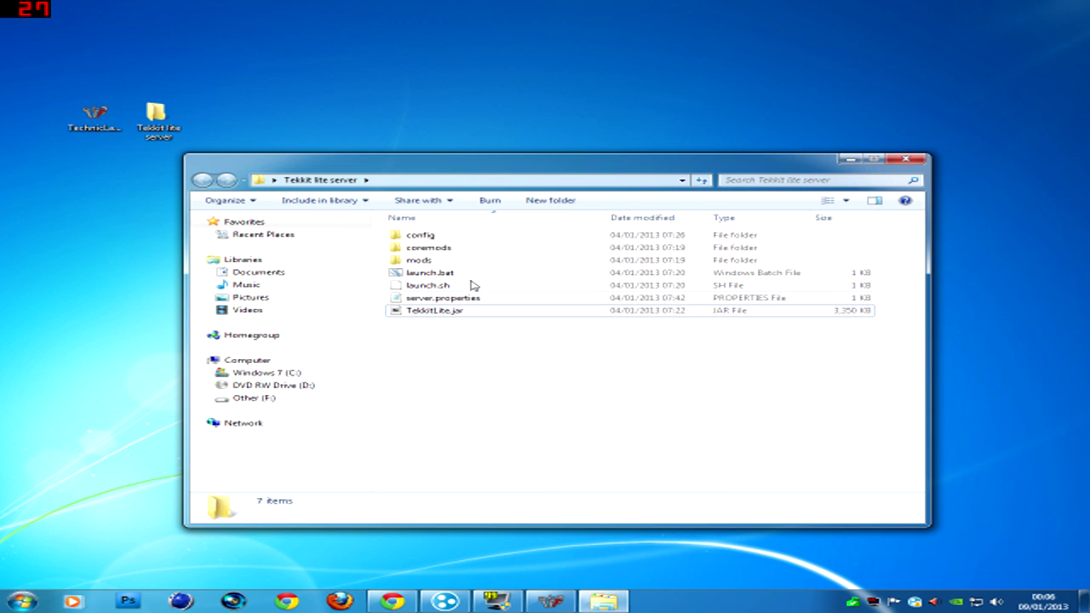
Step: Open launch.bat for editing in Notepad
{"action": "left_click_drag", "start_coordinate": [518, 167], "coordinate": [564, 152]}
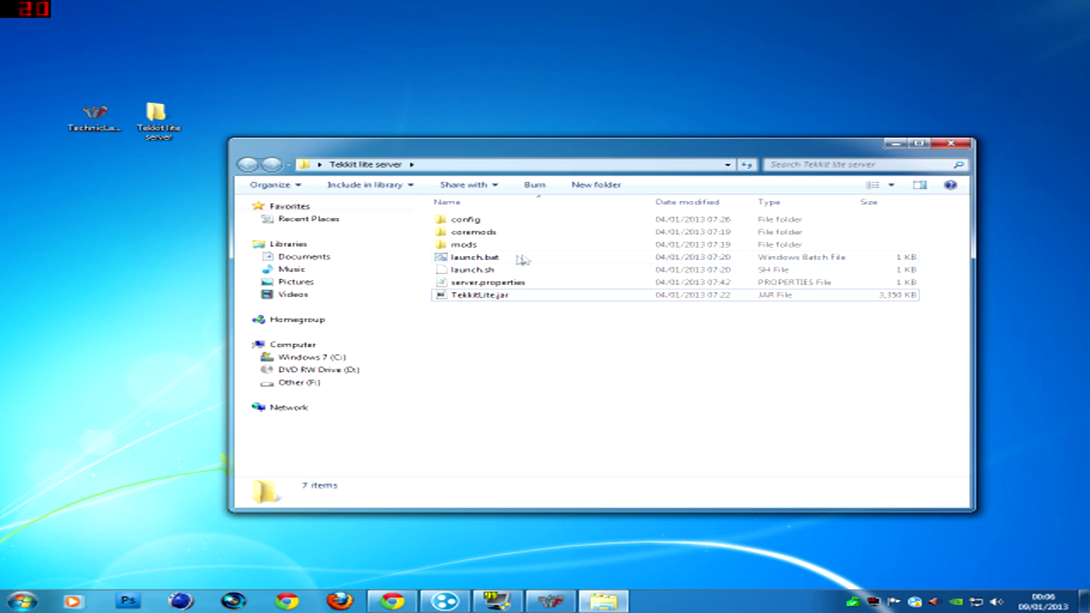
{"action": "left_click", "coordinate": [528, 257]}
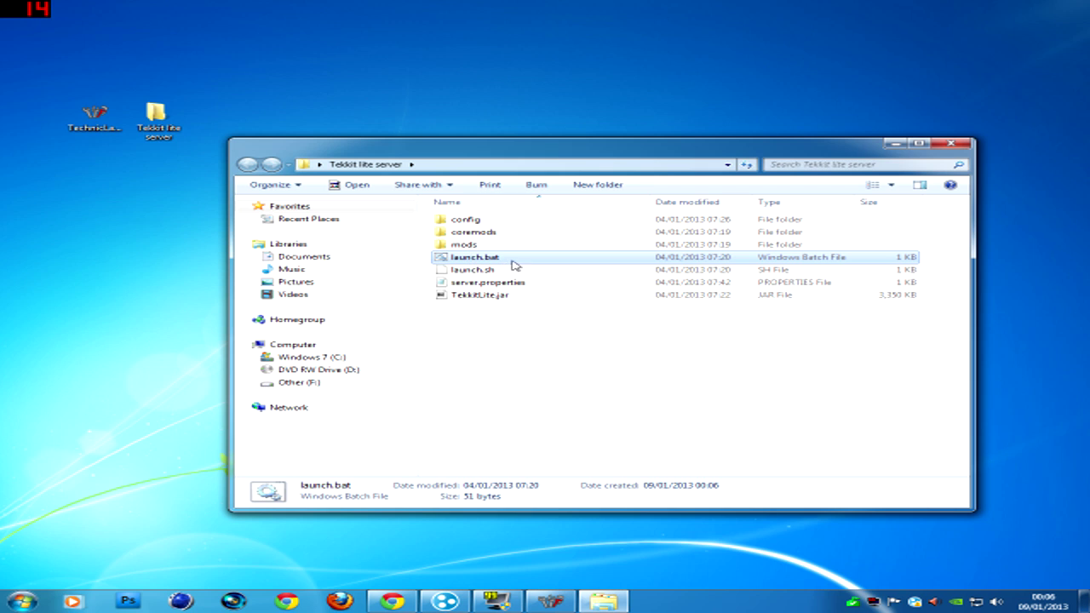
{"action": "right_click", "coordinate": [514, 263]}
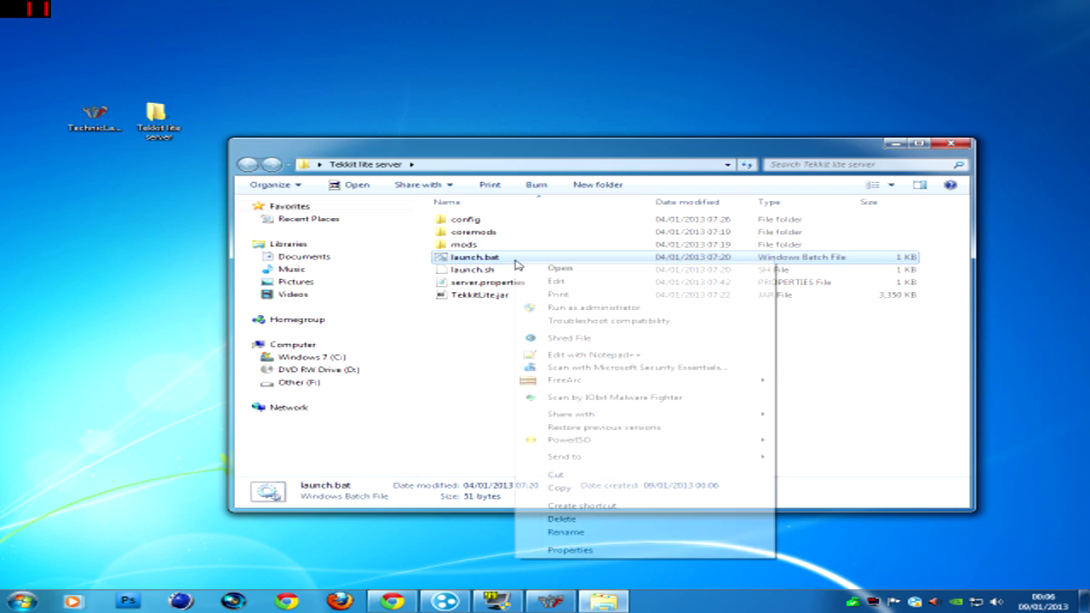
{"action": "left_click", "coordinate": [585, 283]}
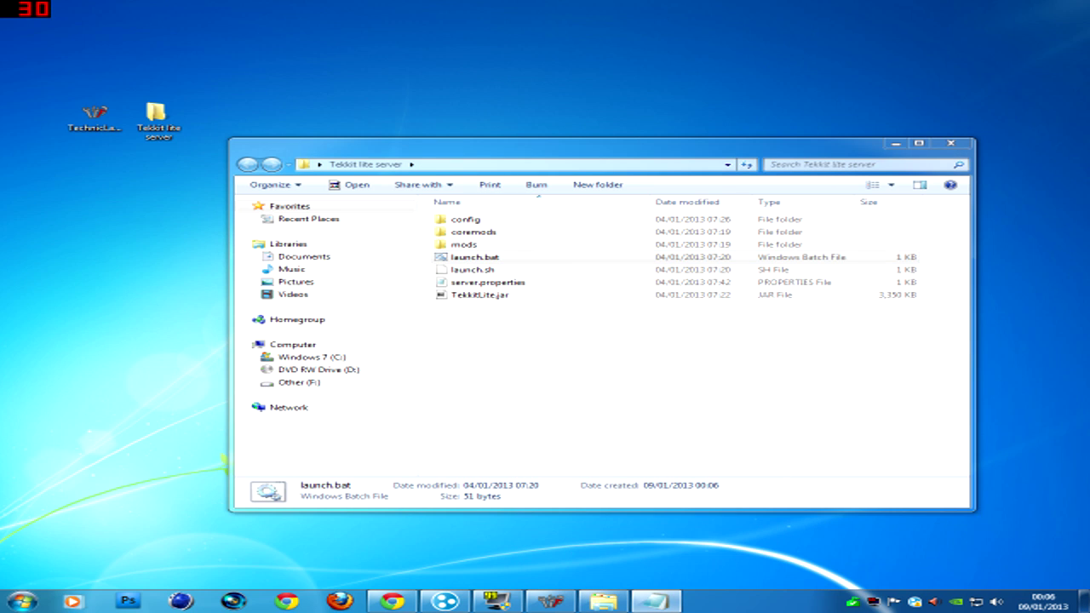
Step: Save the file again as launch.bat in the Tekkit lite server folder
{"action": "left_click_drag", "start_coordinate": [573, 34], "coordinate": [497, 34]}
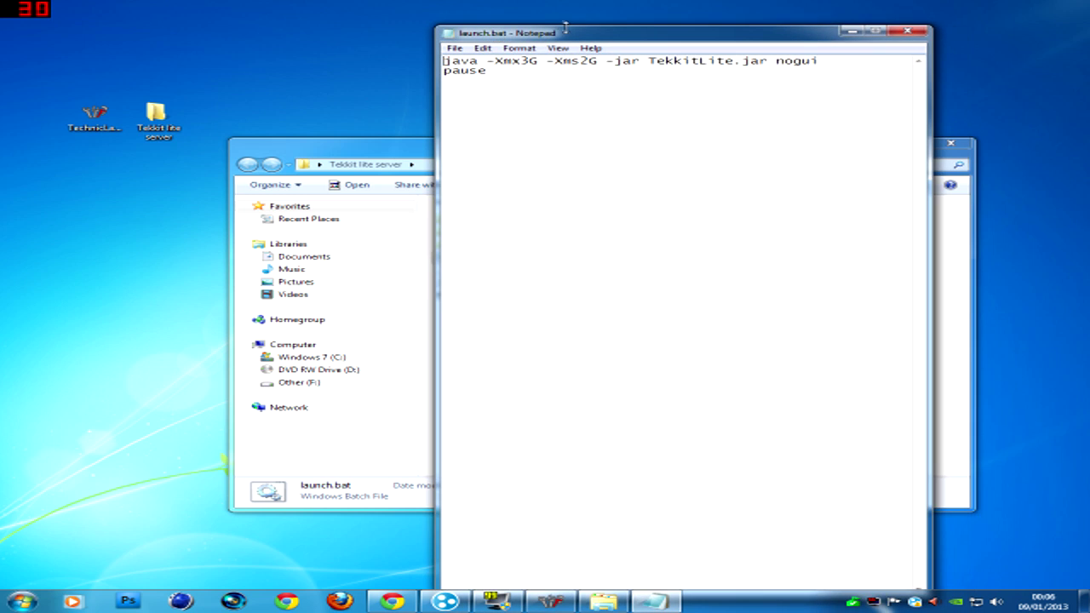
{"action": "mouse_move", "coordinate": [565, 28]}
{"action": "left_mouse_down"}
{"action": "mouse_move", "coordinate": [568, 305]}
{"action": "mouse_move", "coordinate": [547, 214]}
{"action": "mouse_move", "coordinate": [619, 271]}
{"action": "mouse_move", "coordinate": [506, 278]}
{"action": "mouse_move", "coordinate": [440, 257]}
{"action": "left_mouse_up"}
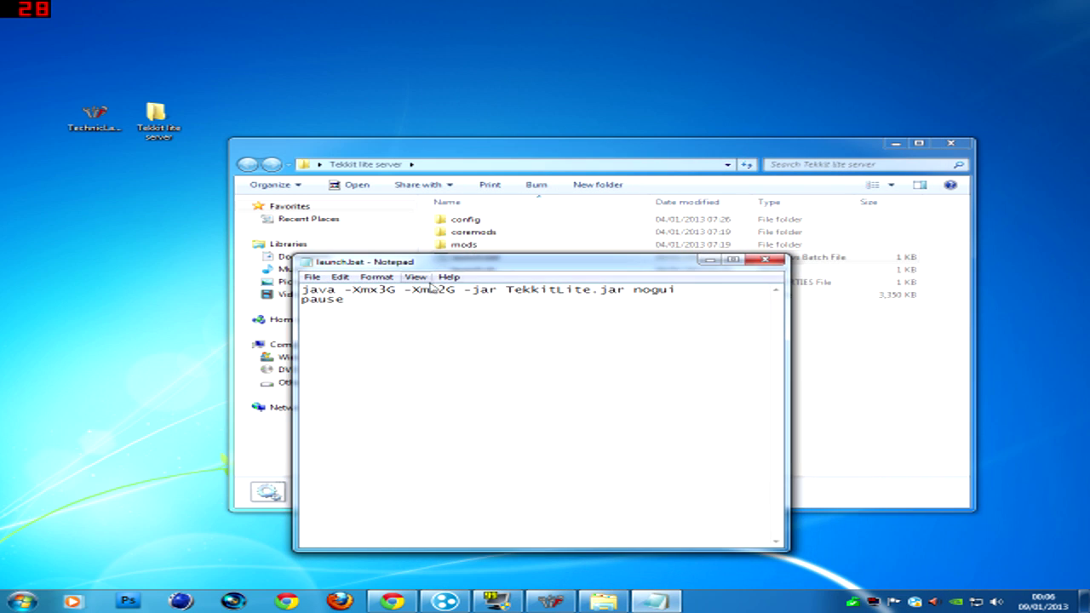
{"action": "mouse_move", "coordinate": [608, 278]}
{"action": "left_mouse_down"}
{"action": "mouse_move", "coordinate": [570, 279]}
{"action": "mouse_move", "coordinate": [375, 343]}
{"action": "mouse_move", "coordinate": [515, 277]}
{"action": "left_mouse_up"}
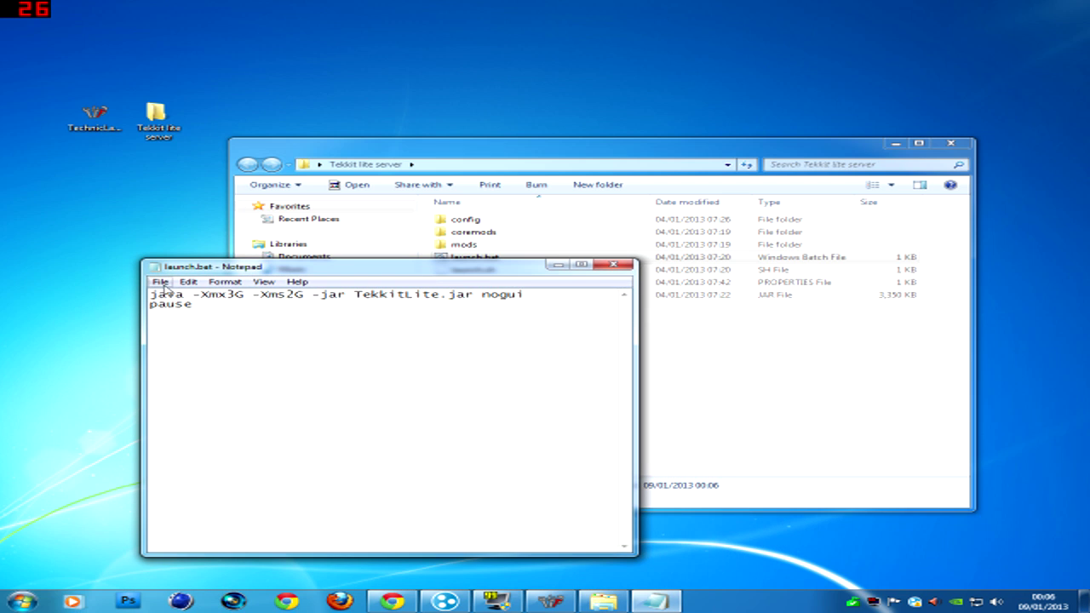
{"action": "left_click", "coordinate": [162, 284]}
{"action": "left_click", "coordinate": [227, 338]}
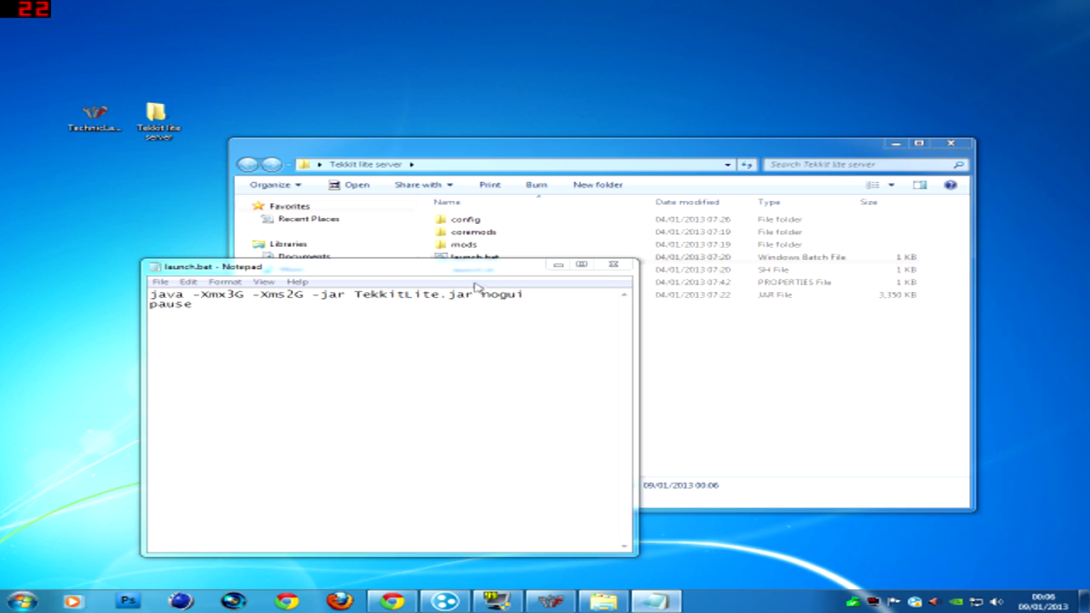
{"action": "left_click", "coordinate": [315, 526]}
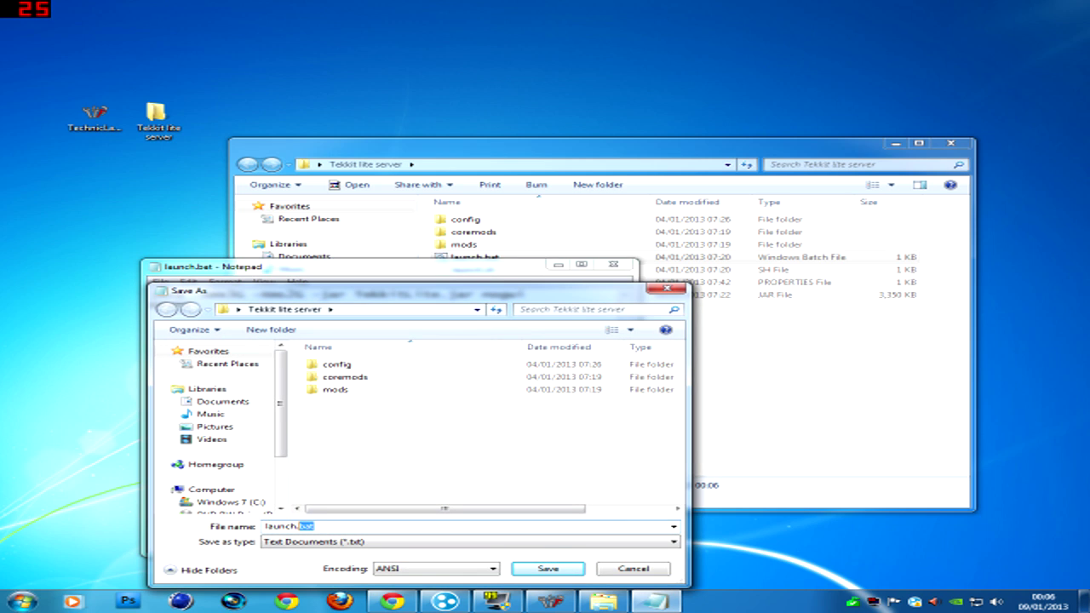
{"action": "key", "text": "BackSpace"}
{"action": "key", "text": "BackSpace"}
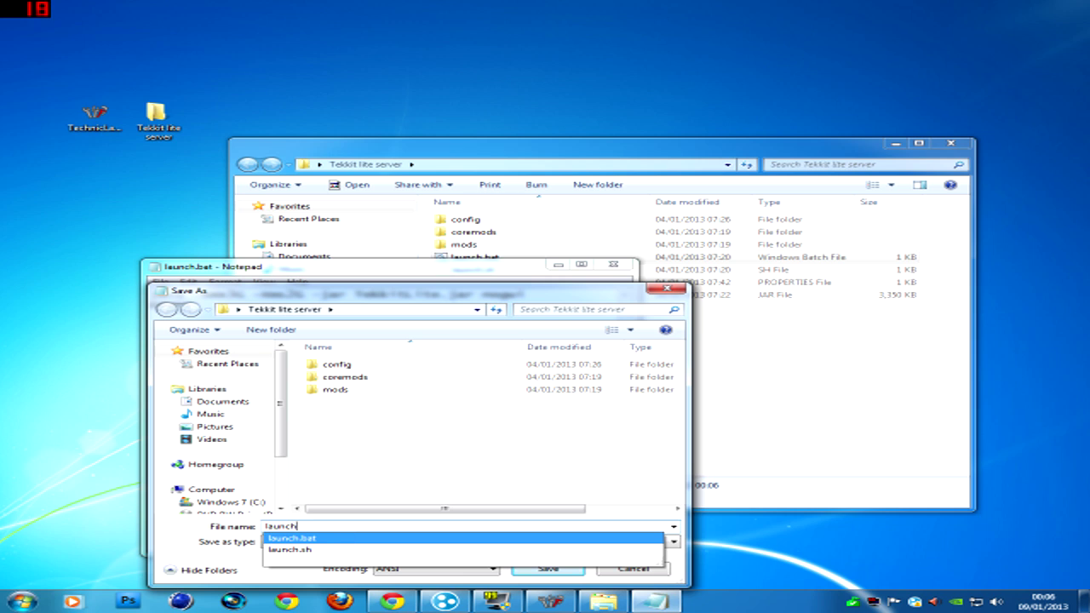
{"action": "key", "text": "Return"}
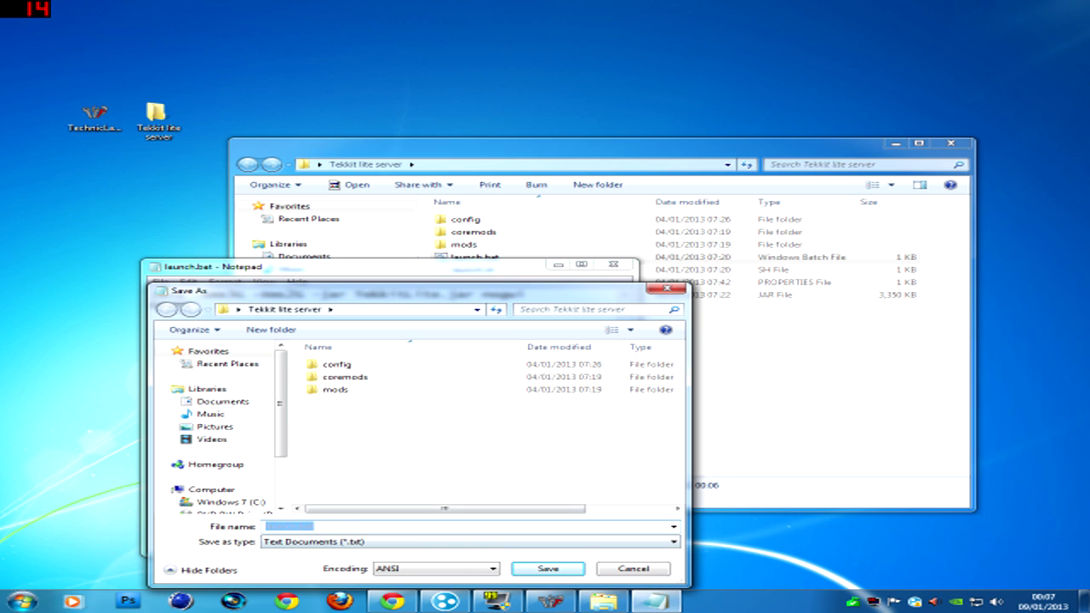
{"action": "key", "text": "Return"}
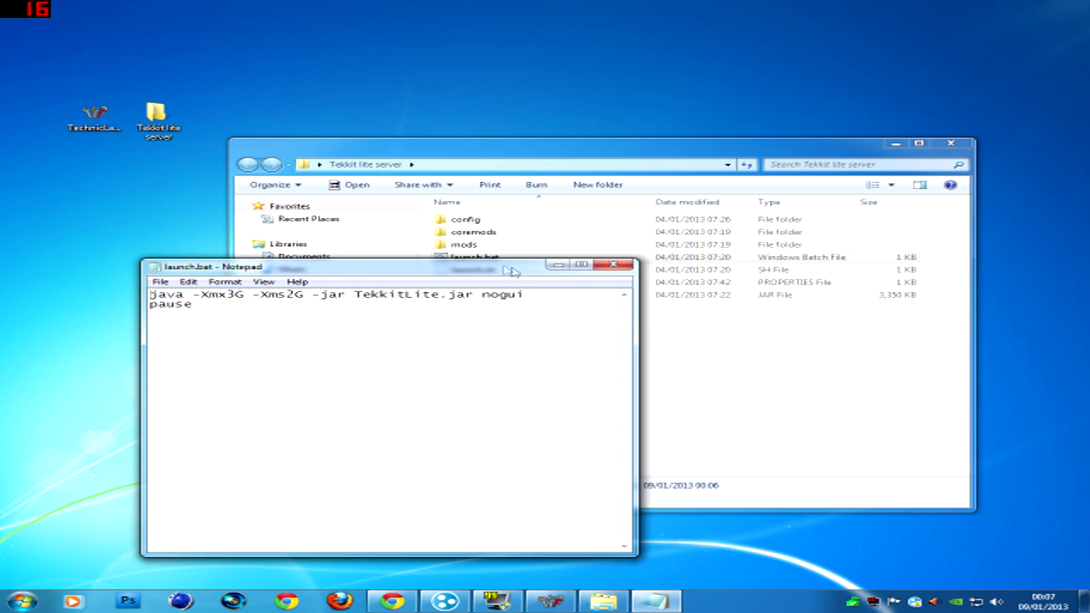
Step: Close launch.bat, which contains java -Xmx3G -Xms2G -jar TekkitLite.jar nogui
{"action": "mouse_move", "coordinate": [507, 269]}
{"action": "left_mouse_down"}
{"action": "mouse_move", "coordinate": [685, 298]}
{"action": "mouse_move", "coordinate": [538, 229]}
{"action": "left_mouse_up"}
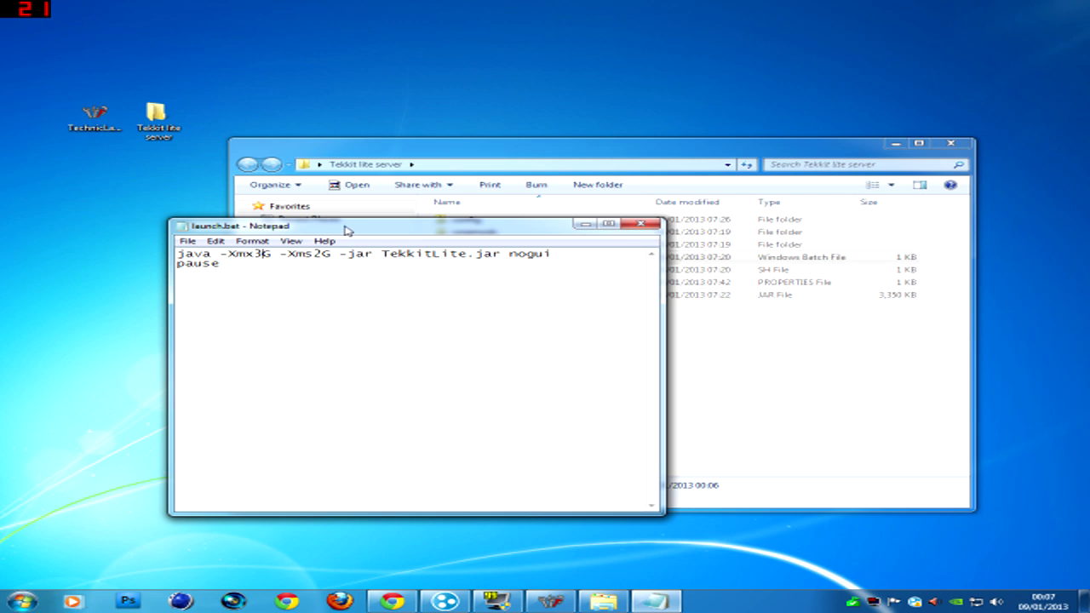
{"action": "left_click_drag", "start_coordinate": [346, 230], "coordinate": [373, 256]}
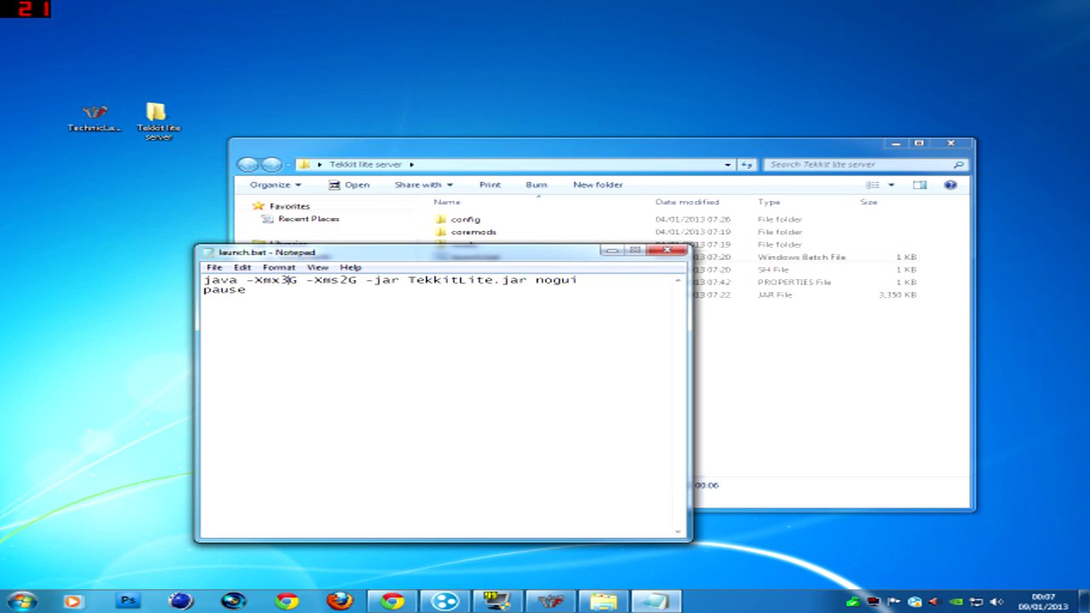
{"action": "mouse_move", "coordinate": [417, 265]}
{"action": "left_mouse_down"}
{"action": "mouse_move", "coordinate": [388, 274]}
{"action": "mouse_move", "coordinate": [349, 259]}
{"action": "mouse_move", "coordinate": [329, 274]}
{"action": "mouse_move", "coordinate": [366, 283]}
{"action": "left_mouse_up"}
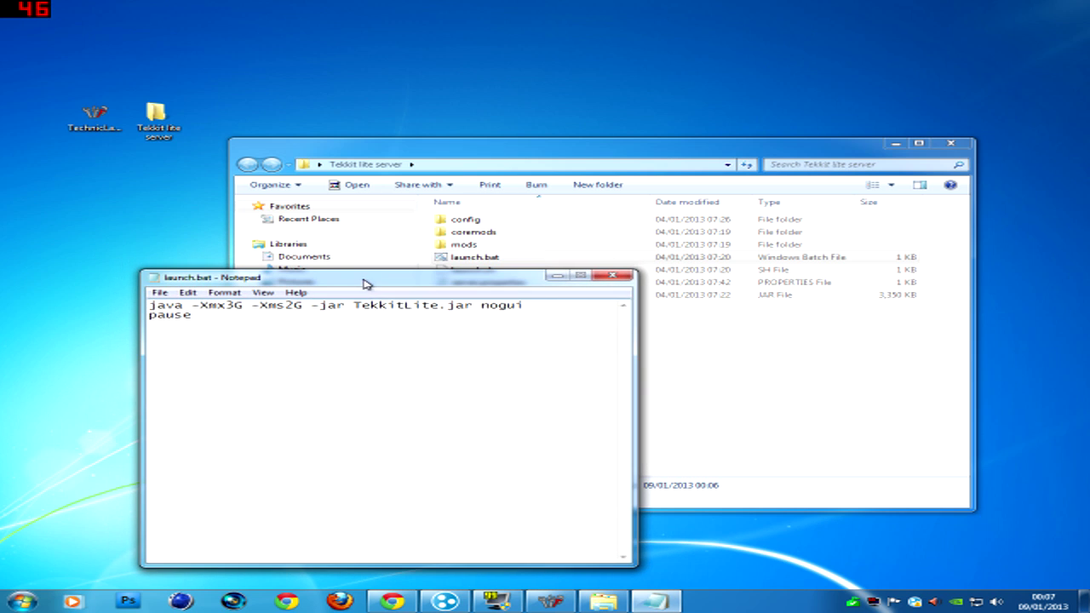
{"action": "left_click", "coordinate": [610, 277]}
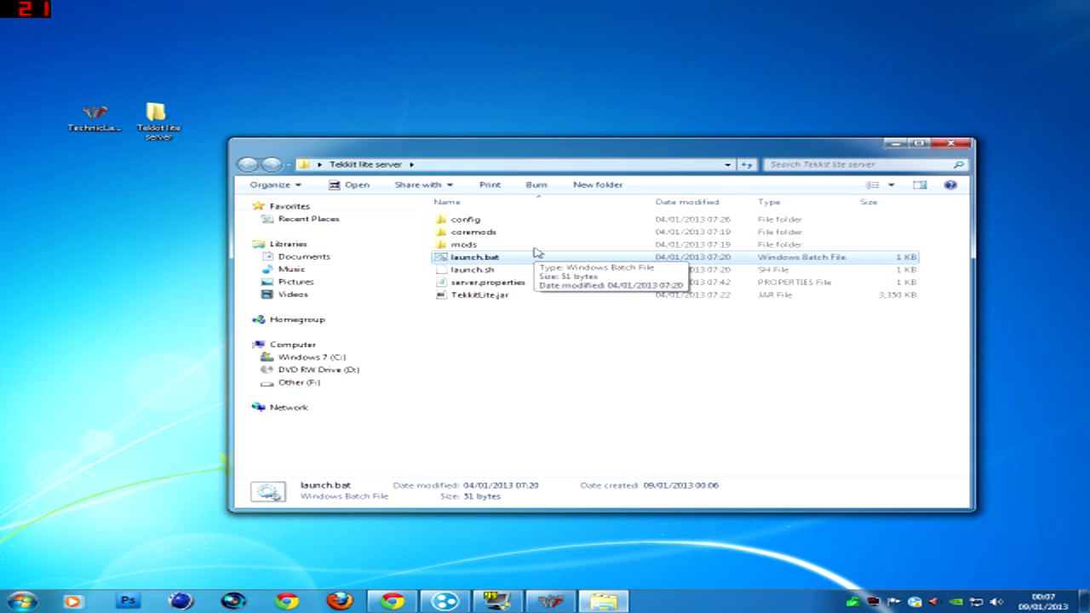
Step: Start the Tekkit Lite server by running launch.bat and let it load
{"action": "left_click_drag", "start_coordinate": [571, 147], "coordinate": [629, 104]}
{"action": "double_click", "coordinate": [577, 220]}
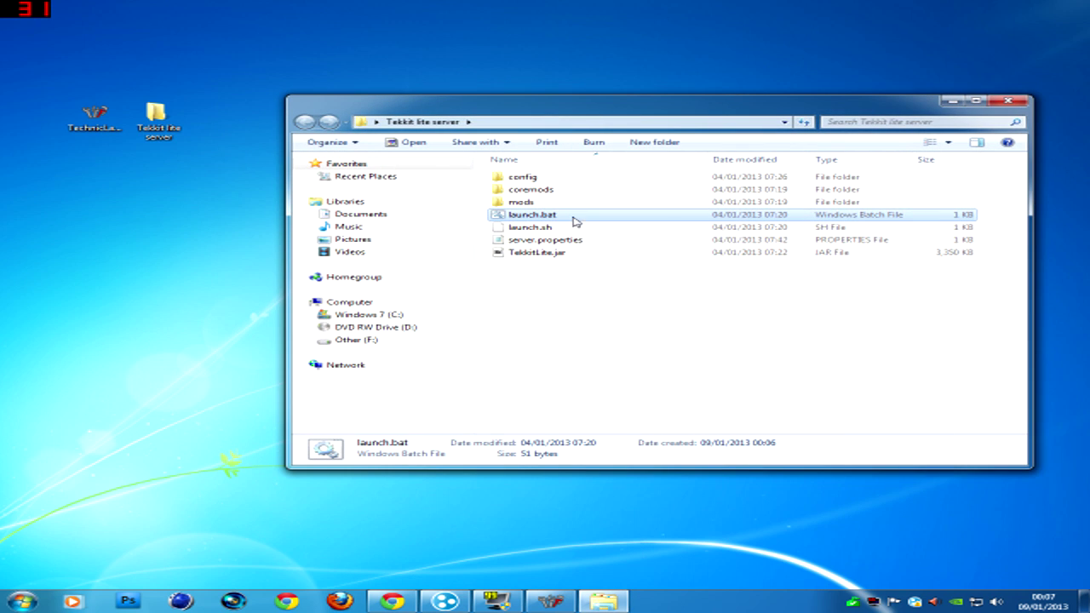
{"action": "mouse_move", "coordinate": [503, 151]}
{"action": "left_mouse_down"}
{"action": "mouse_move", "coordinate": [452, 114]}
{"action": "mouse_move", "coordinate": [377, 89]}
{"action": "left_mouse_up"}
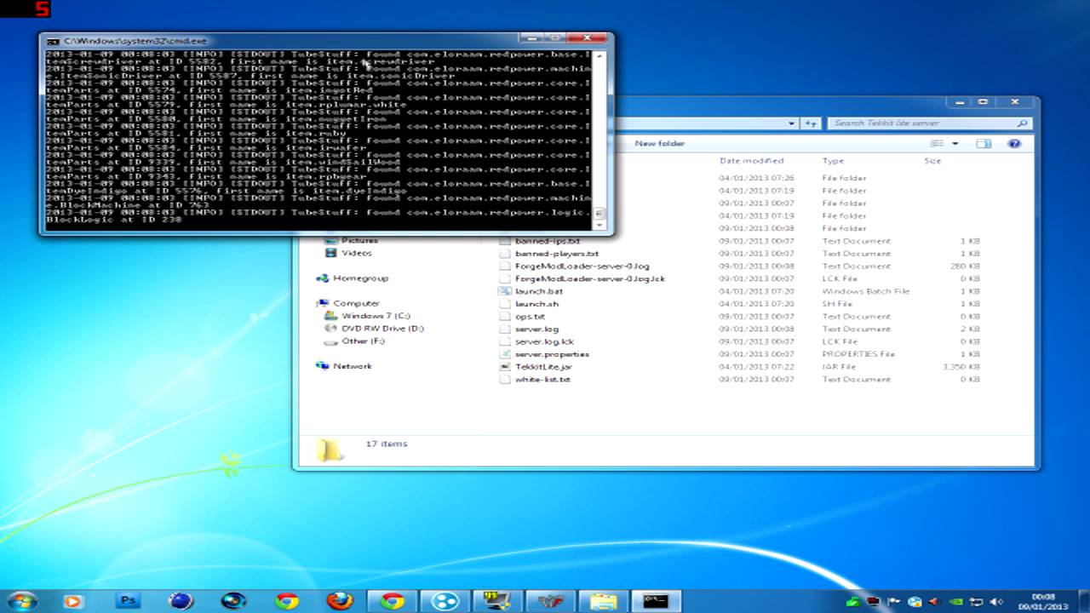
{"action": "left_click_drag", "start_coordinate": [344, 42], "coordinate": [360, 45]}
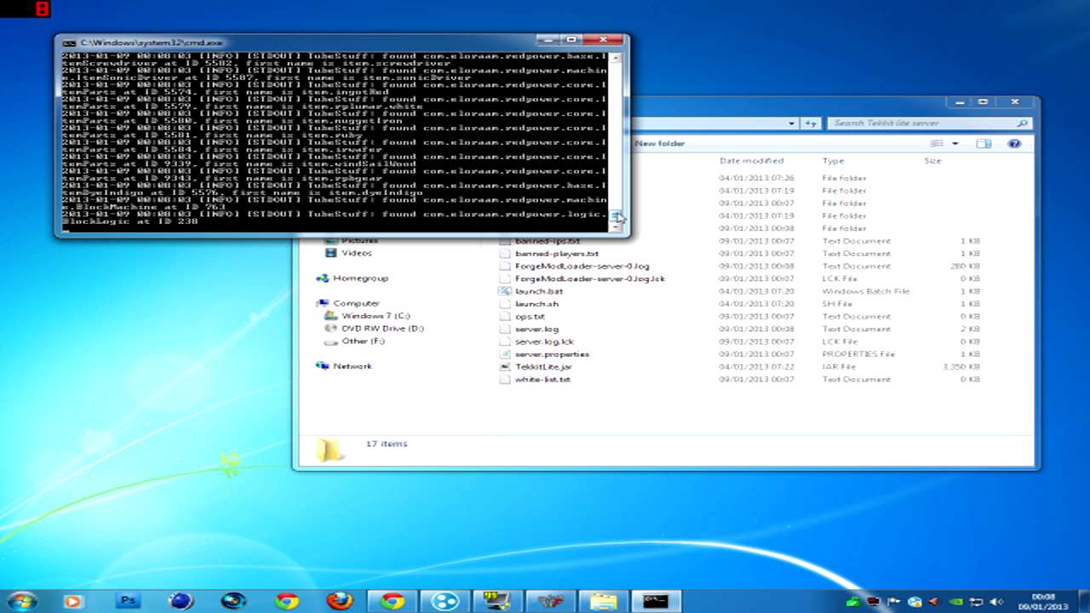
Step: Stop the server with the stop command and close the console window
{"action": "scroll", "coordinate": [618, 212], "scroll_direction": "up", "scroll_amount": 8}
{"action": "scroll", "coordinate": [618, 211], "scroll_direction": "down", "scroll_amount": 8}
{"action": "type", "text": "p"}
{"action": "key", "text": "Return"}
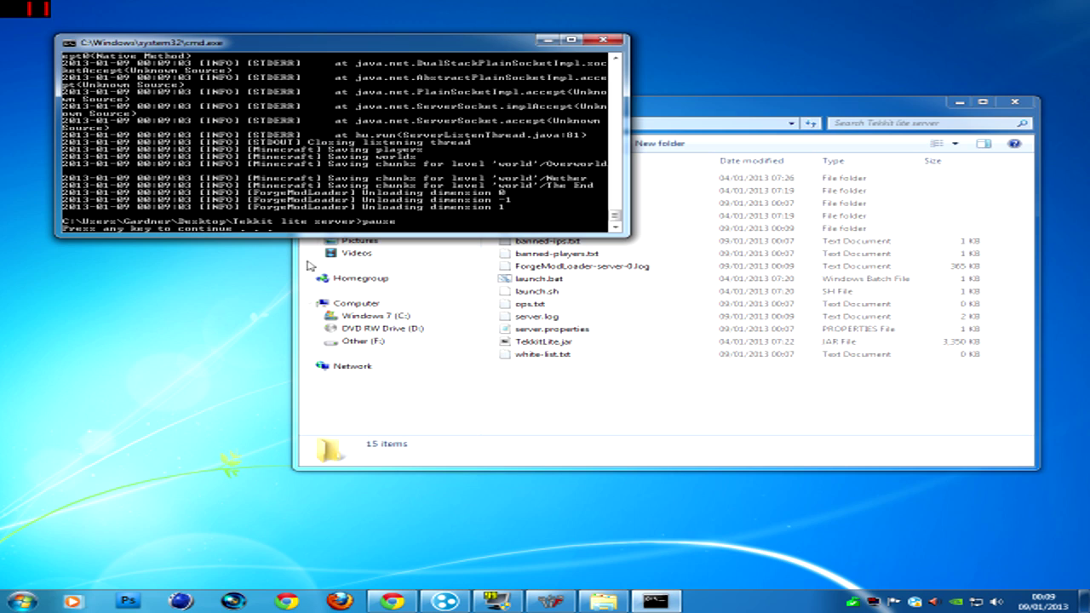
{"action": "key", "text": "Return"}
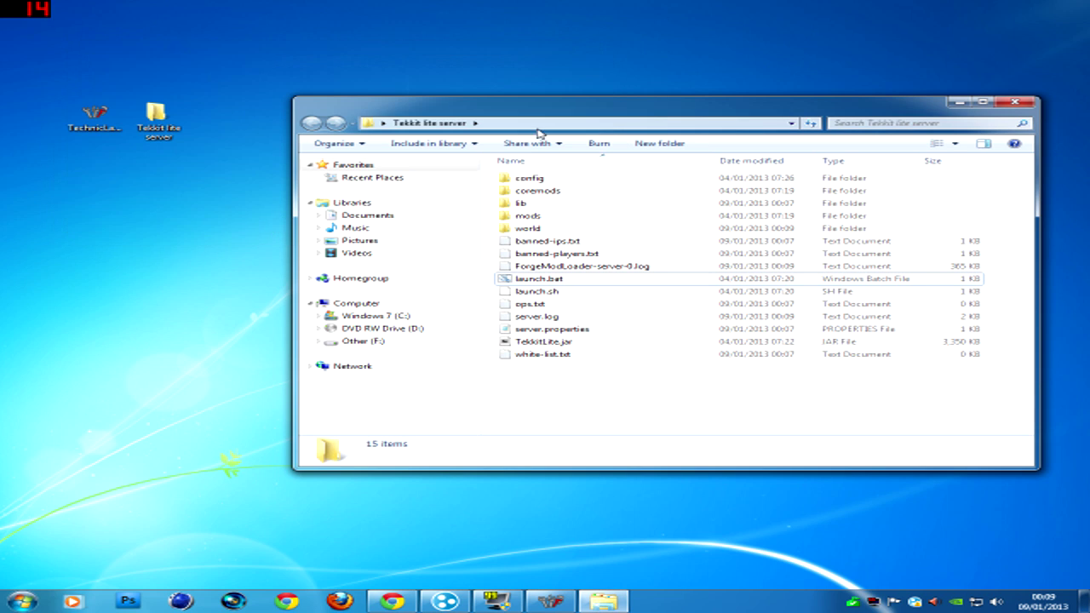
Step: Enter your Minecraft player username in ops.txt and save the file
{"action": "left_click_drag", "start_coordinate": [549, 110], "coordinate": [525, 92]}
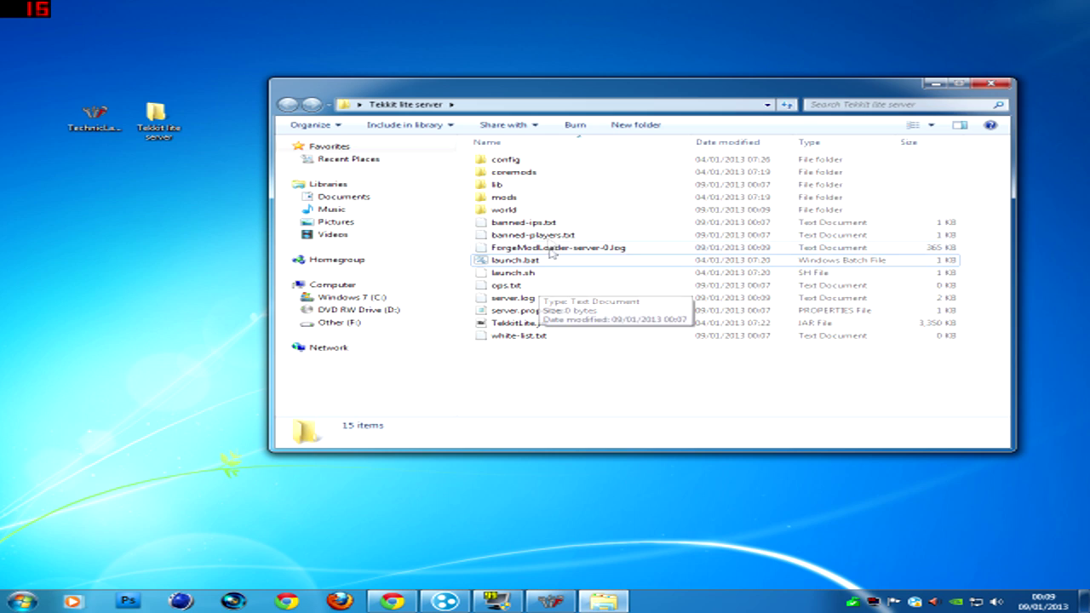
{"action": "double_click", "coordinate": [554, 288]}
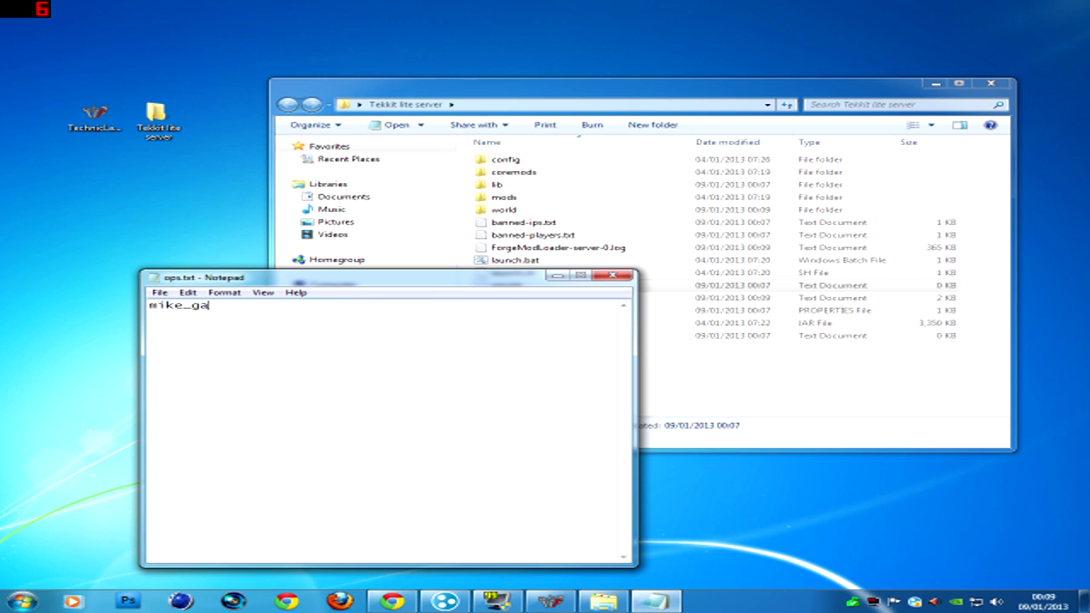
{"action": "left_click", "coordinate": [612, 276]}
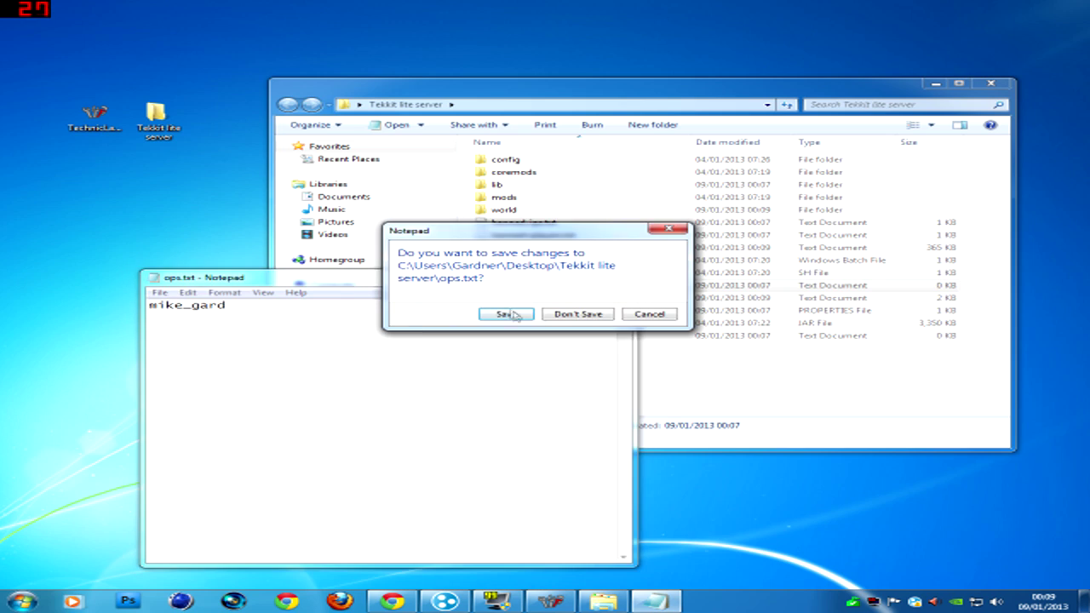
{"action": "left_click", "coordinate": [508, 314]}
Step: Replace max-players=20 with 4 in server.properties, then save and close Notepad
{"action": "double_click", "coordinate": [558, 310]}
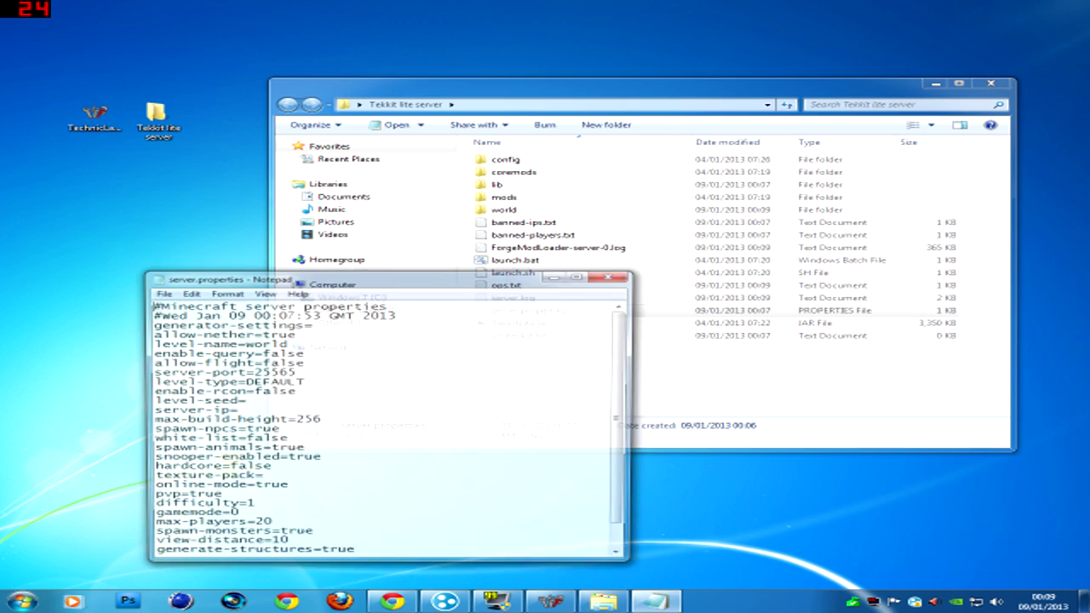
{"action": "left_click_drag", "start_coordinate": [505, 292], "coordinate": [595, 177]}
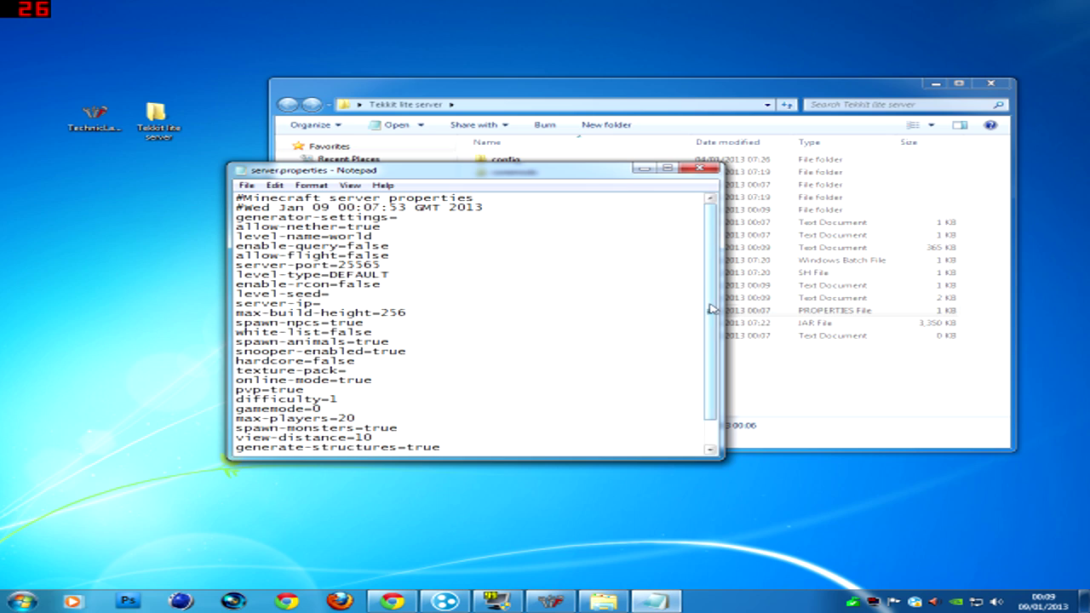
{"action": "left_click_drag", "start_coordinate": [708, 312], "coordinate": [709, 335]}
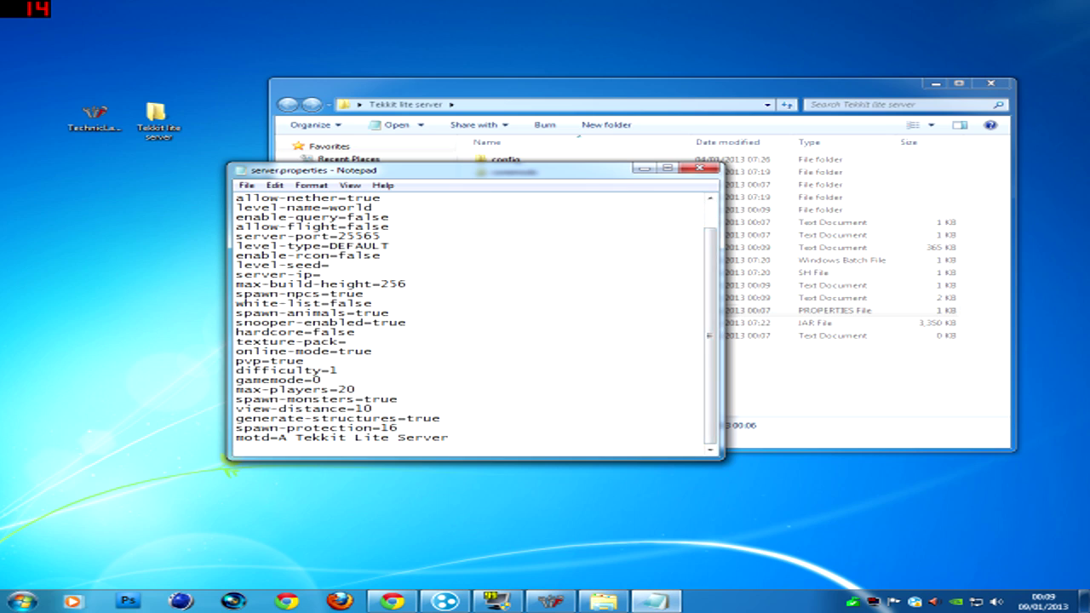
{"action": "double_click", "coordinate": [353, 389]}
{"action": "left_click", "coordinate": [699, 169]}
{"action": "left_click", "coordinate": [508, 315]}
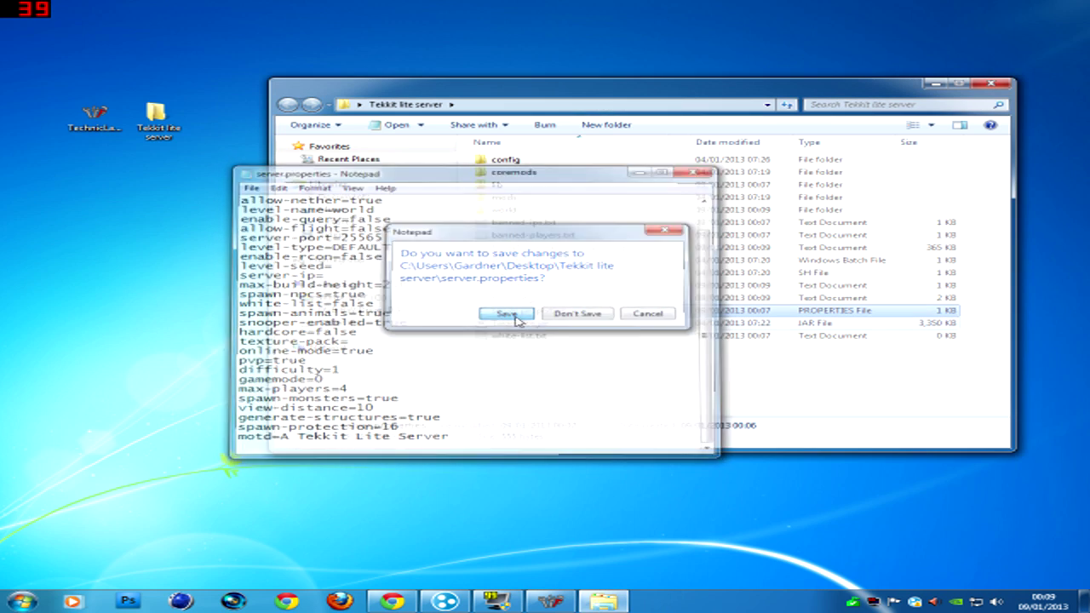
{"action": "left_click", "coordinate": [605, 316]}
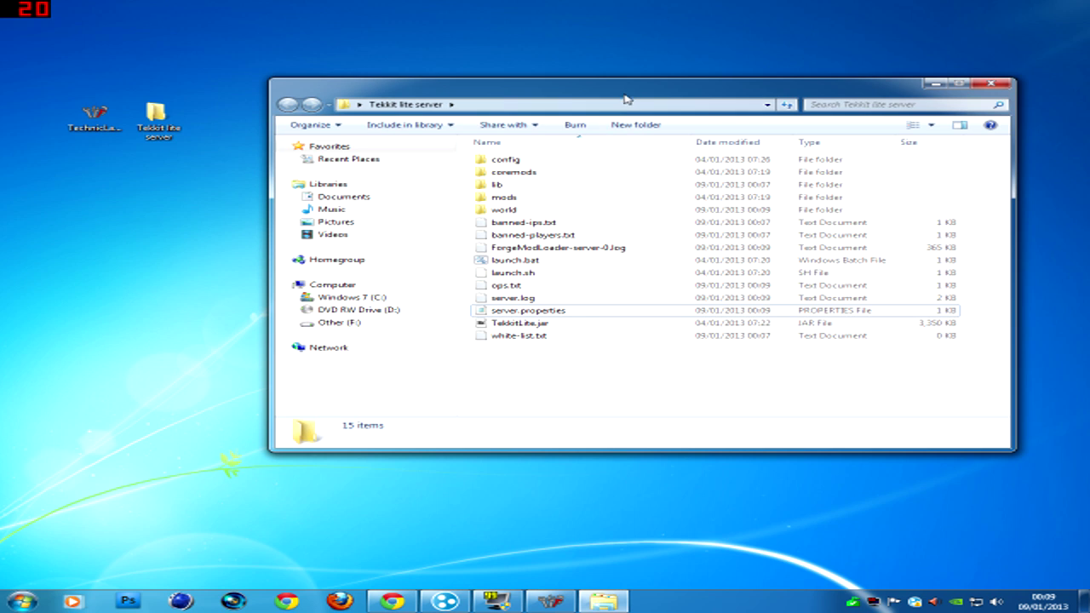
{"action": "left_click_drag", "start_coordinate": [624, 91], "coordinate": [631, 97]}
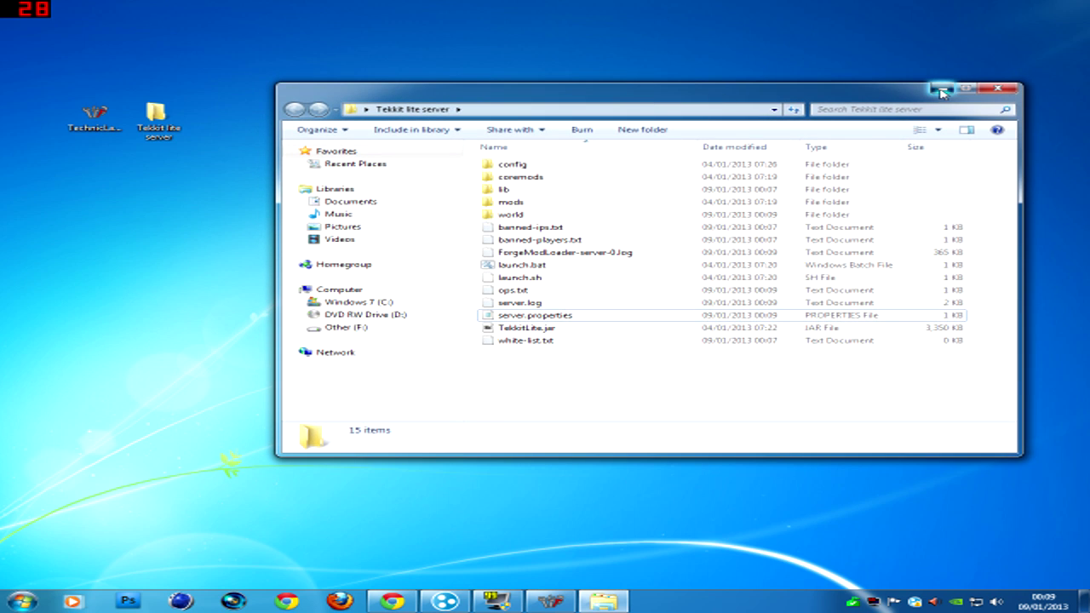
Step: Start the Technic Launcher from the desktop and select Tekkit Lite in the modpack list
{"action": "left_click", "coordinate": [940, 90]}
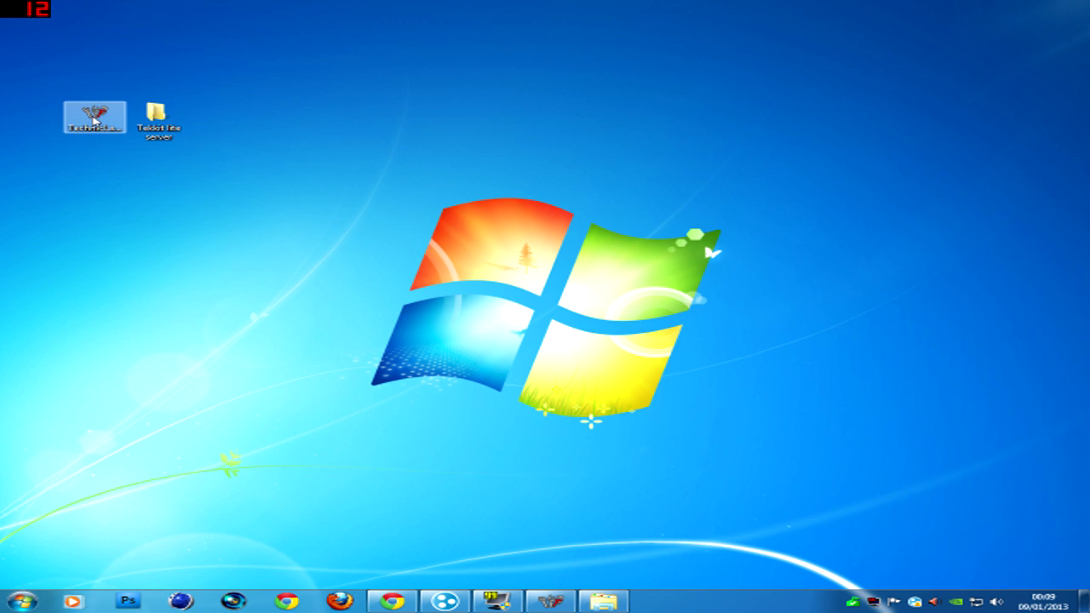
{"action": "left_click", "coordinate": [95, 122]}
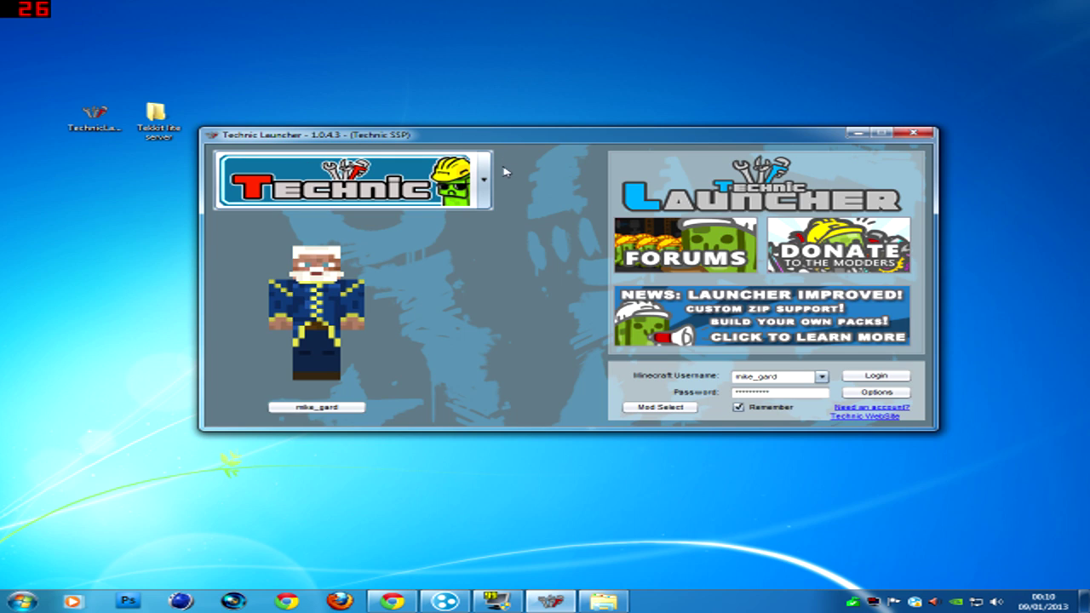
{"action": "mouse_move", "coordinate": [669, 138]}
{"action": "left_mouse_down"}
{"action": "mouse_move", "coordinate": [700, 131]}
{"action": "mouse_move", "coordinate": [679, 133]}
{"action": "left_mouse_up"}
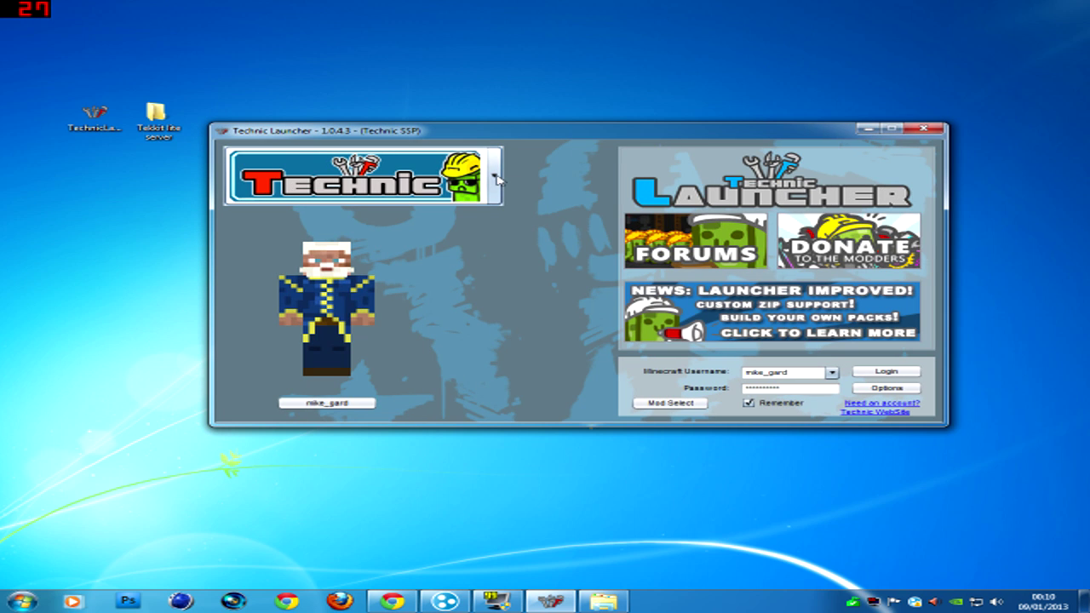
{"action": "left_click_drag", "start_coordinate": [601, 137], "coordinate": [609, 133]}
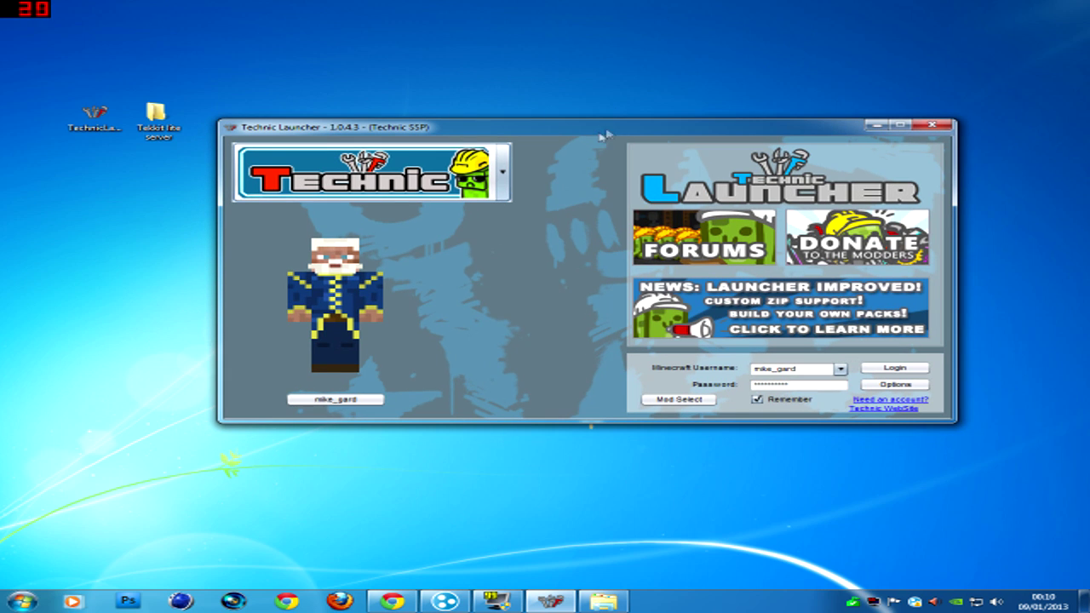
{"action": "left_click", "coordinate": [503, 176]}
{"action": "scroll", "coordinate": [502, 239], "scroll_direction": "down", "scroll_amount": 2}
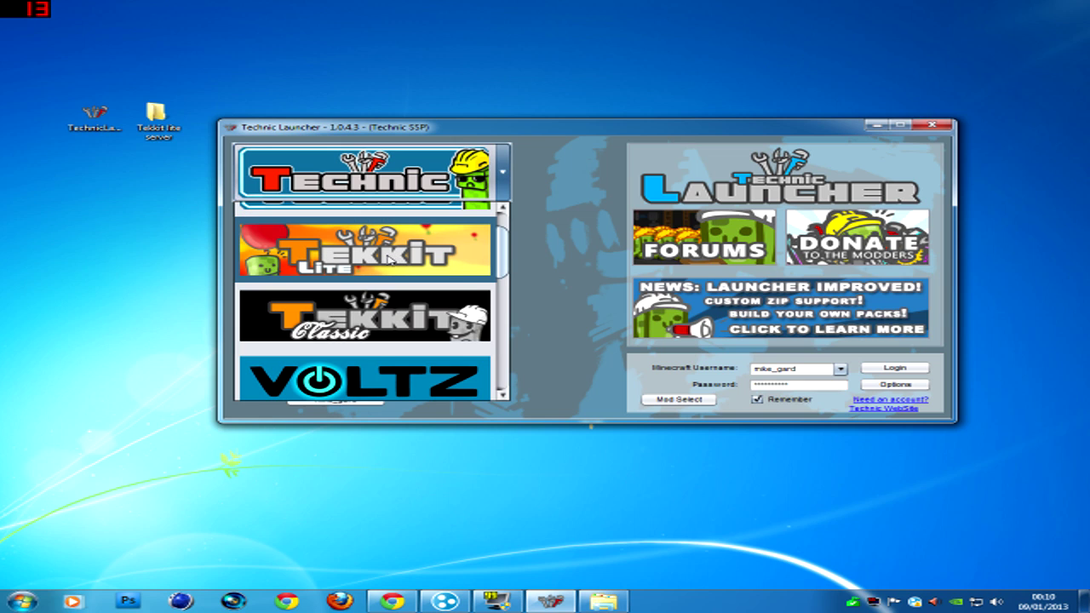
{"action": "left_click", "coordinate": [388, 258]}
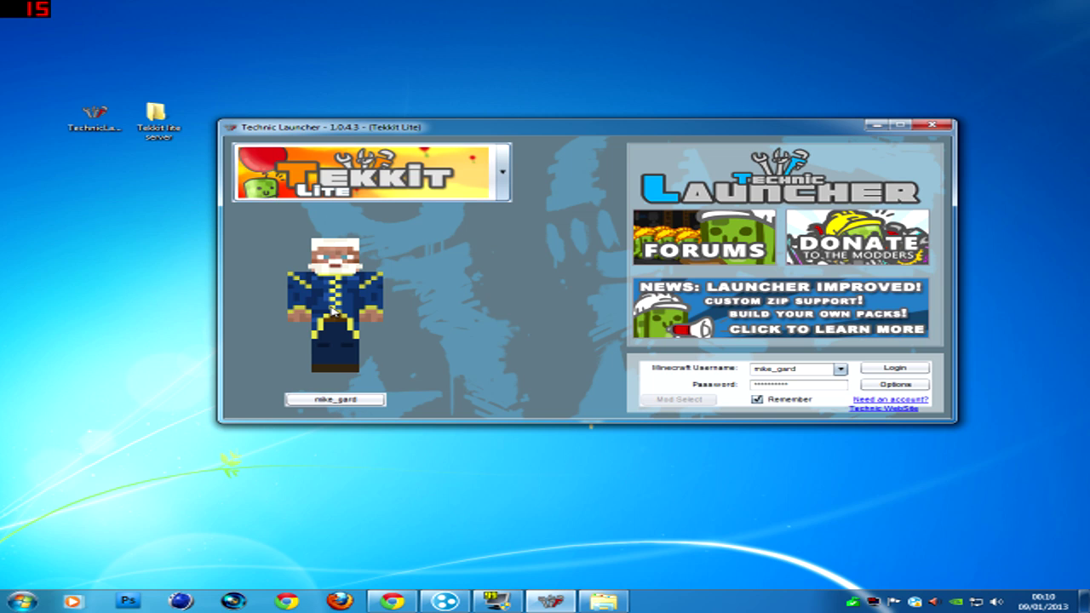
Step: Open the launcher Options and close them with OK, leaving settings unchanged
{"action": "left_click", "coordinate": [894, 384]}
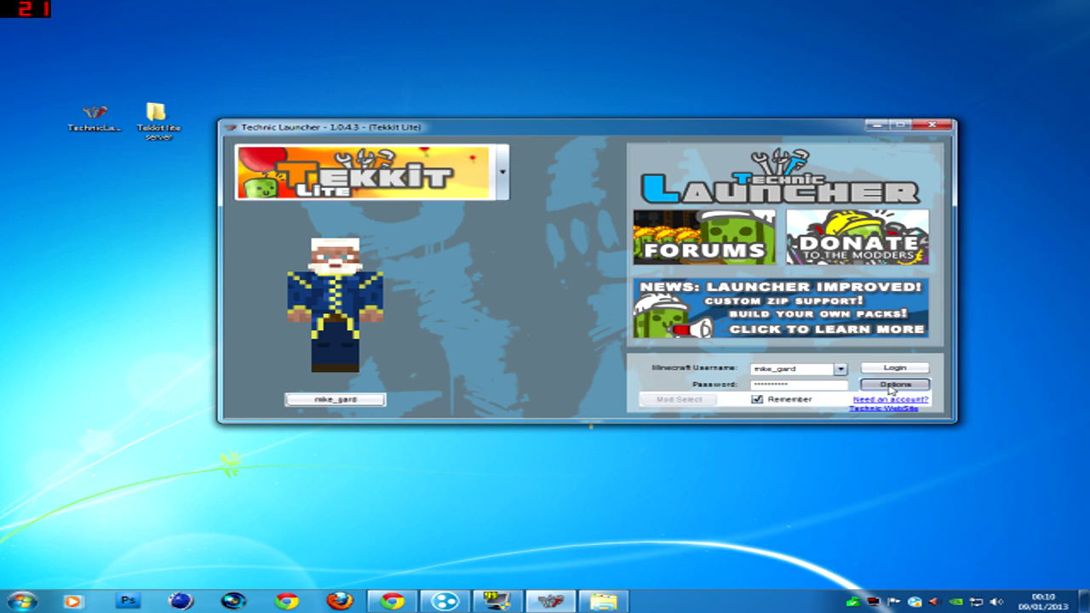
{"action": "left_click_drag", "start_coordinate": [515, 237], "coordinate": [543, 230]}
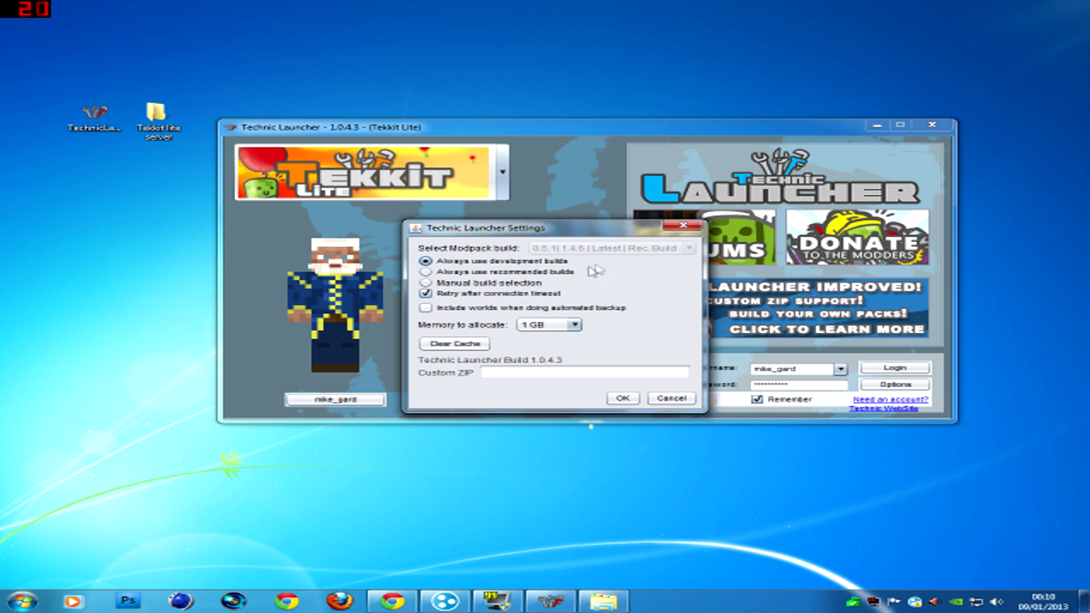
{"action": "left_click_drag", "start_coordinate": [601, 232], "coordinate": [615, 240]}
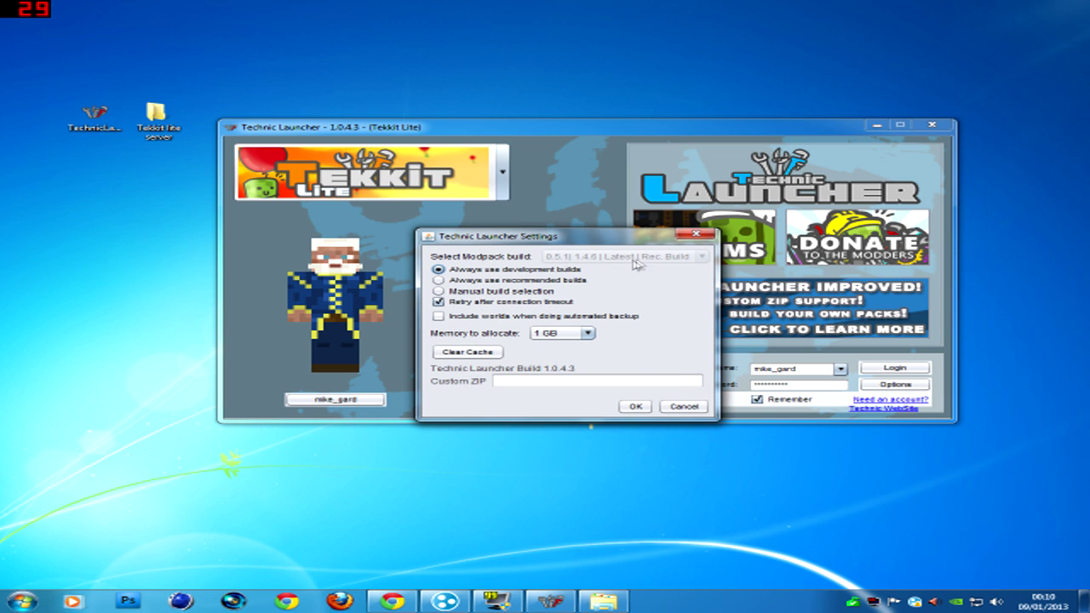
{"action": "left_click", "coordinate": [635, 407]}
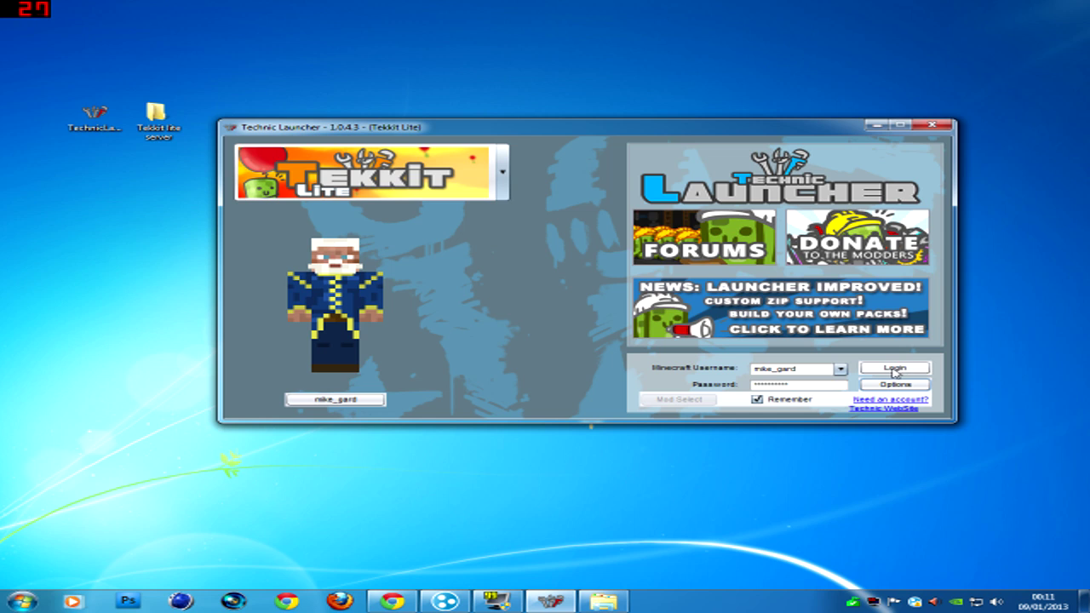
Step: Log in and accept the Tekkit Lite update so the game downloads and launches
{"action": "left_click", "coordinate": [894, 368]}
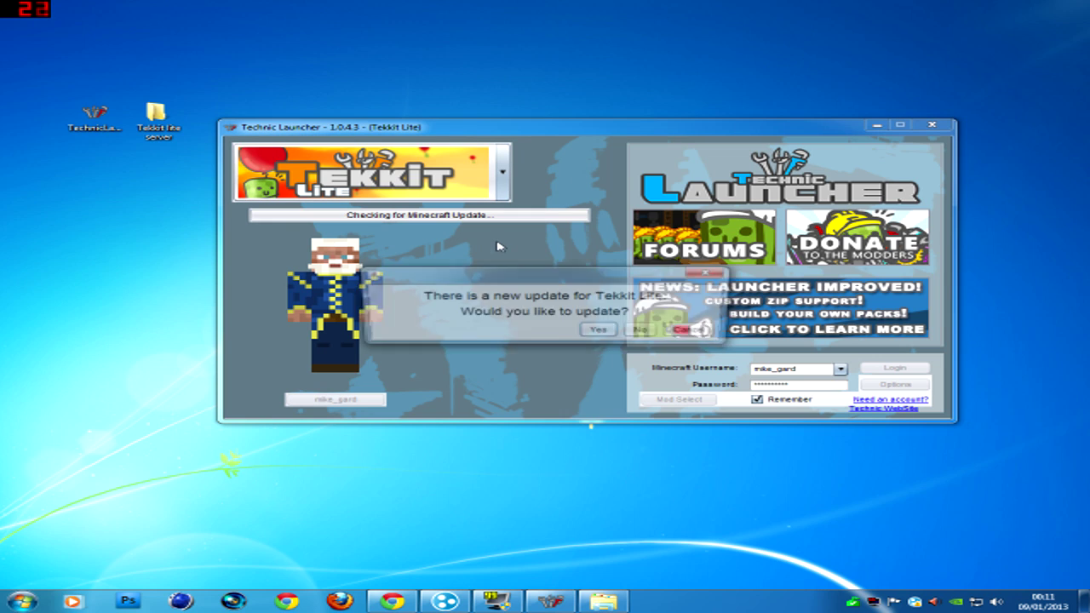
{"action": "left_click_drag", "start_coordinate": [526, 273], "coordinate": [522, 259]}
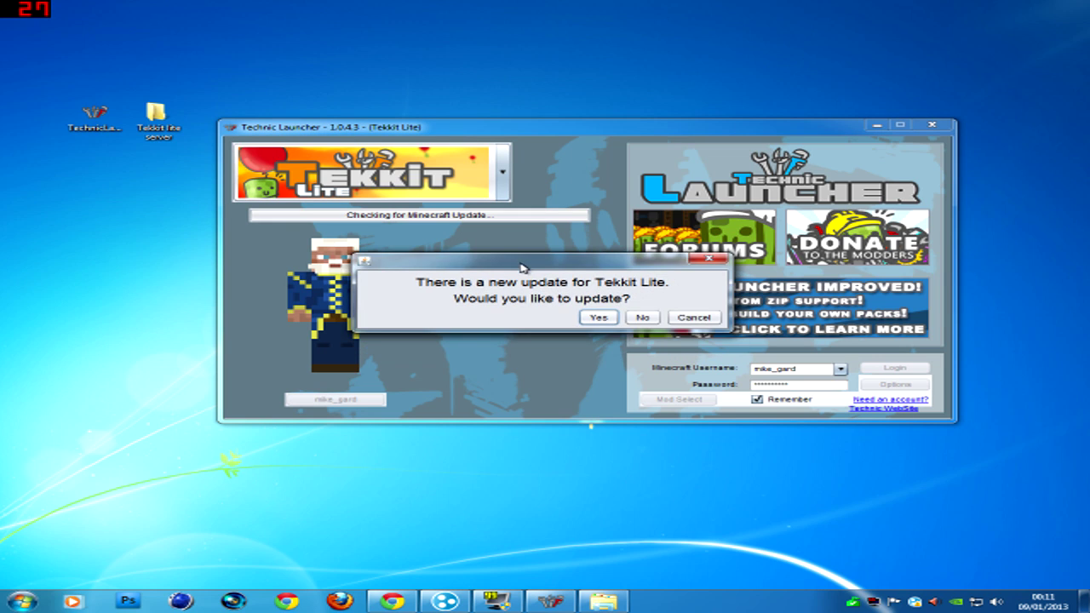
{"action": "left_click", "coordinate": [598, 318]}
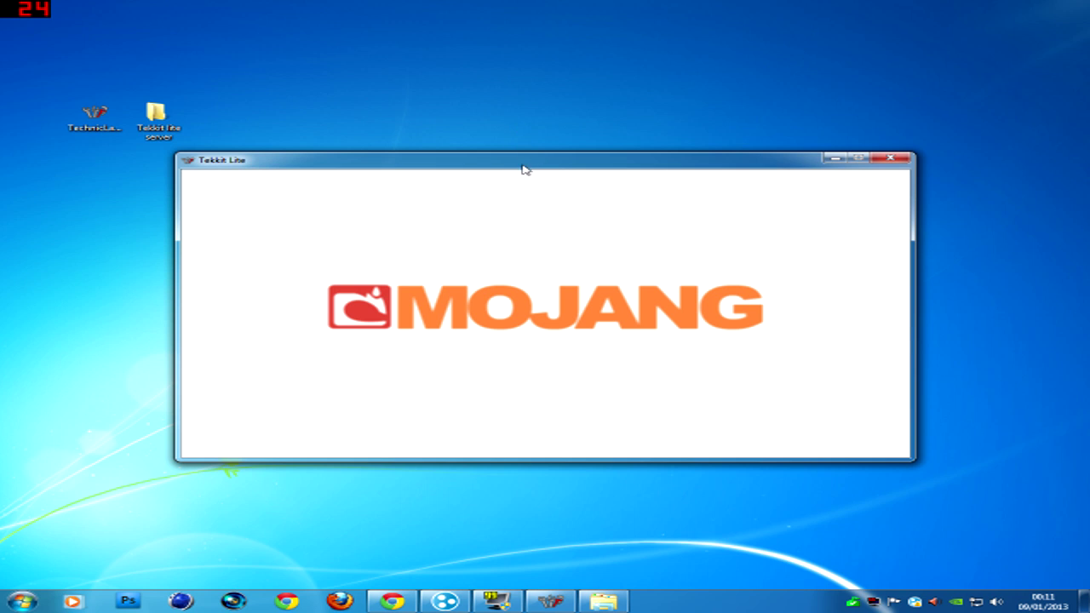
Step: Move the loading Tekkit Lite window top-left and place the Hamachi window at the lower right
{"action": "left_click_drag", "start_coordinate": [523, 168], "coordinate": [414, 58]}
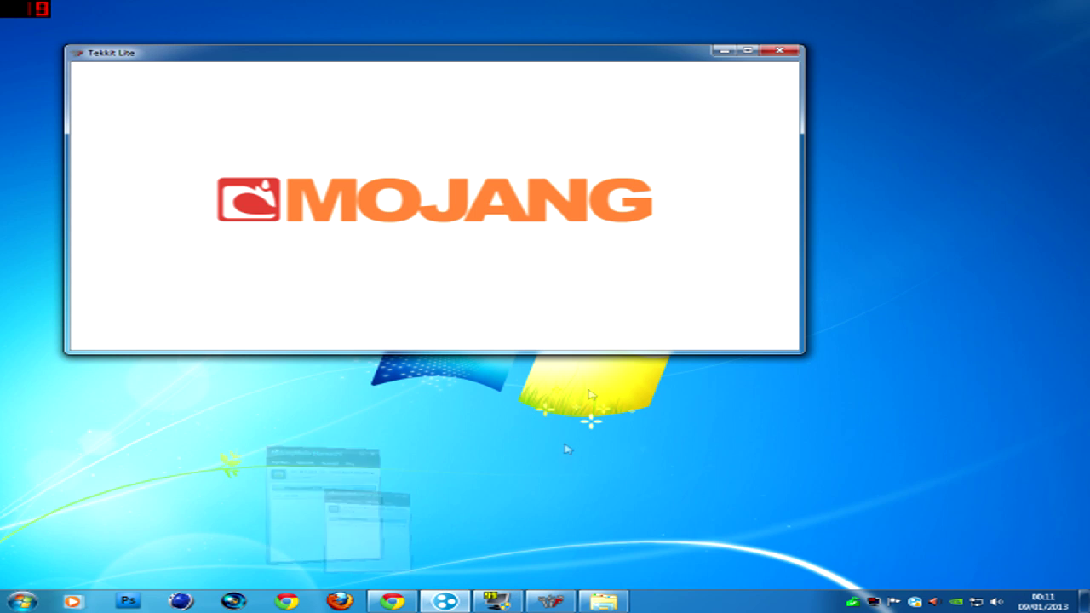
{"action": "left_click", "coordinate": [450, 603]}
{"action": "mouse_move", "coordinate": [264, 335]}
{"action": "left_mouse_down"}
{"action": "mouse_move", "coordinate": [240, 324]}
{"action": "mouse_move", "coordinate": [635, 368]}
{"action": "mouse_move", "coordinate": [932, 344]}
{"action": "mouse_move", "coordinate": [975, 358]}
{"action": "mouse_move", "coordinate": [934, 341]}
{"action": "mouse_move", "coordinate": [946, 363]}
{"action": "left_mouse_up"}
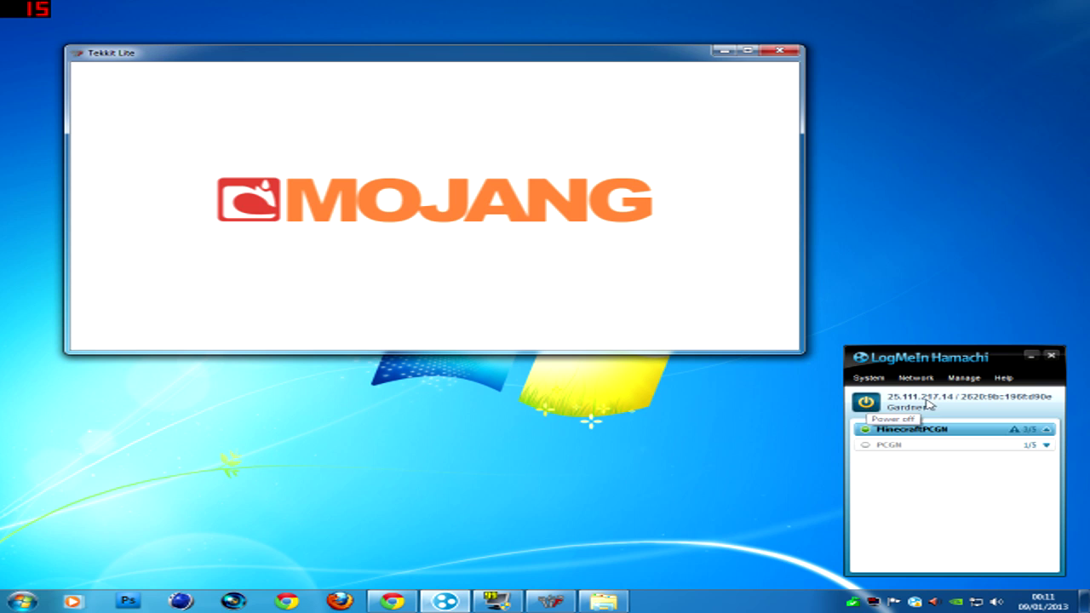
{"action": "left_click", "coordinate": [920, 379]}
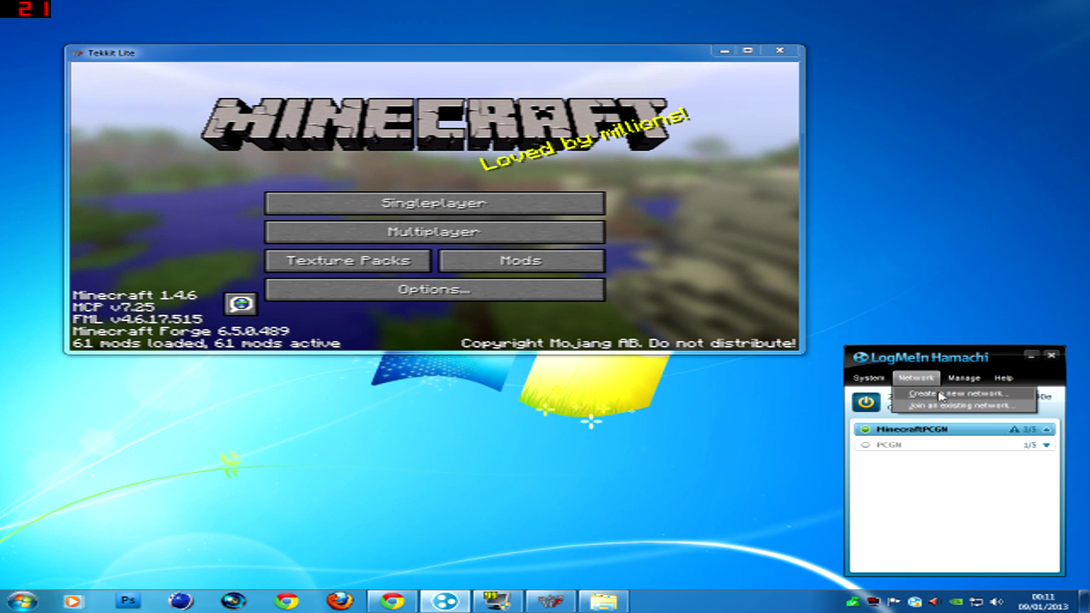
Step: Open Hamachi's Create a network form and cancel it
{"action": "left_click", "coordinate": [946, 362]}
{"action": "left_click", "coordinate": [916, 378]}
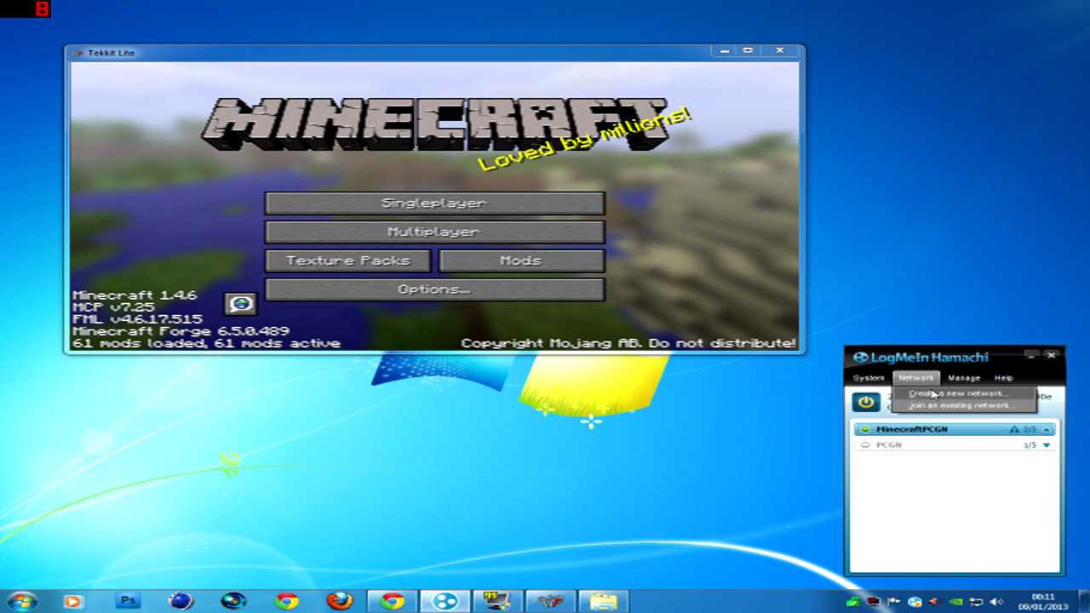
{"action": "left_click", "coordinate": [928, 394]}
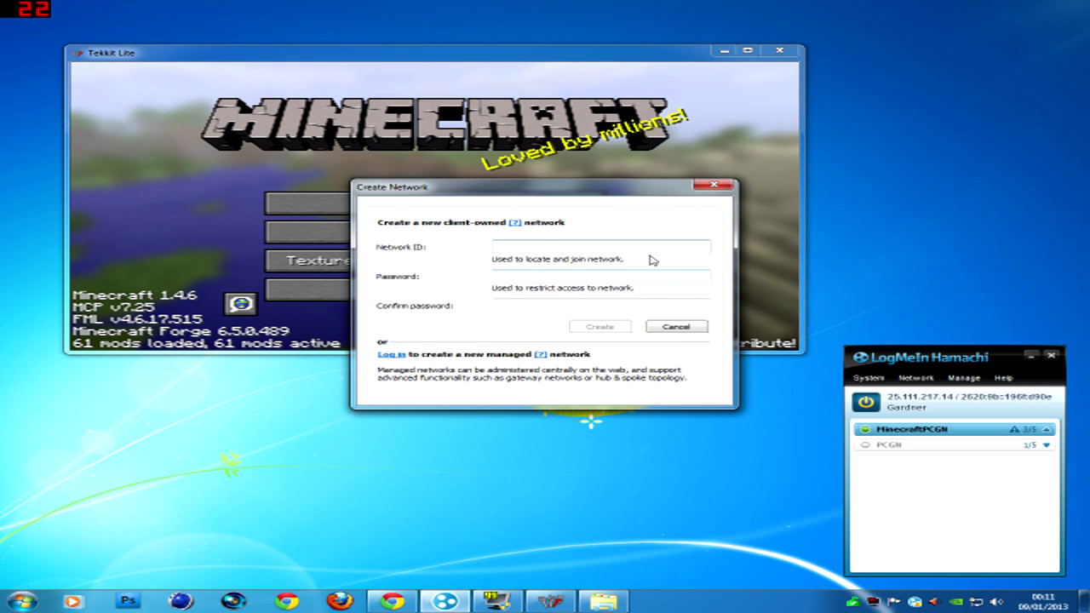
{"action": "left_click_drag", "start_coordinate": [569, 202], "coordinate": [555, 244]}
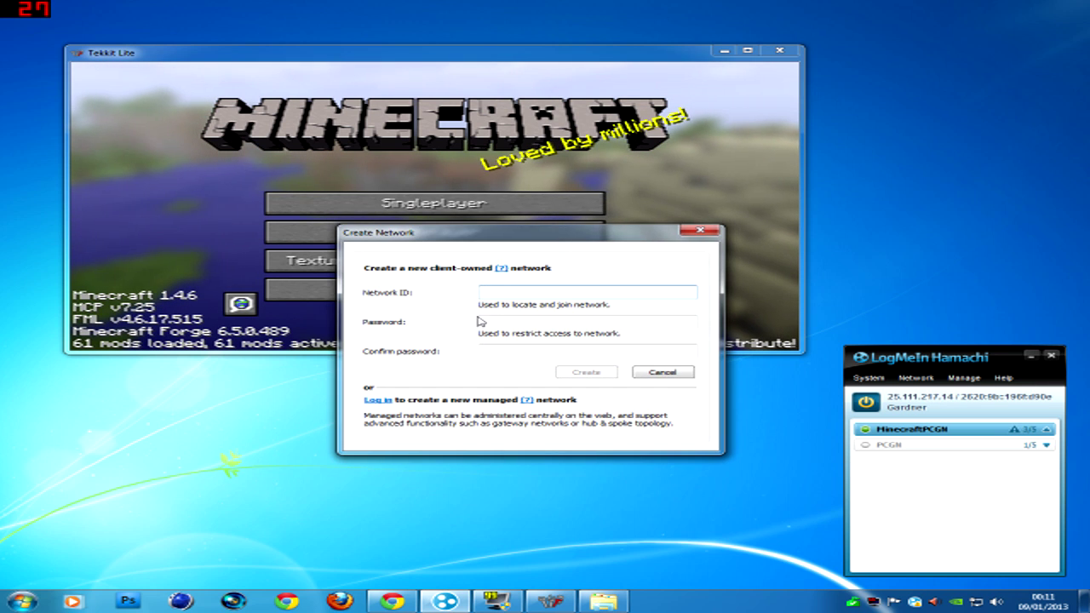
{"action": "left_click", "coordinate": [662, 370]}
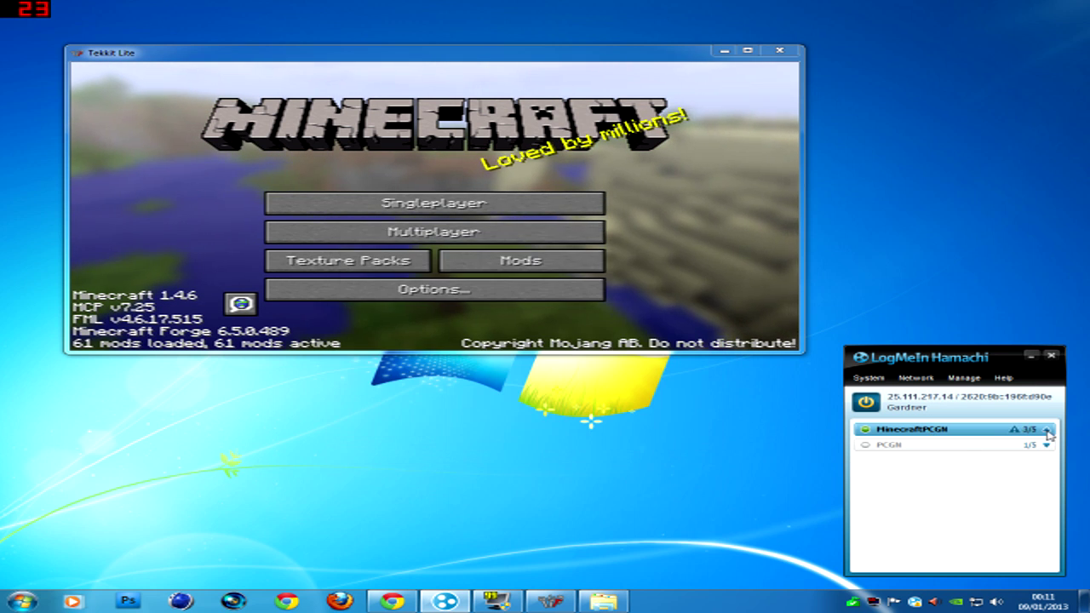
Step: Expand MinecraftPCGN, dismiss the Join a network form, and leave MinecraftPCGN's members expanded
{"action": "left_click", "coordinate": [1046, 429]}
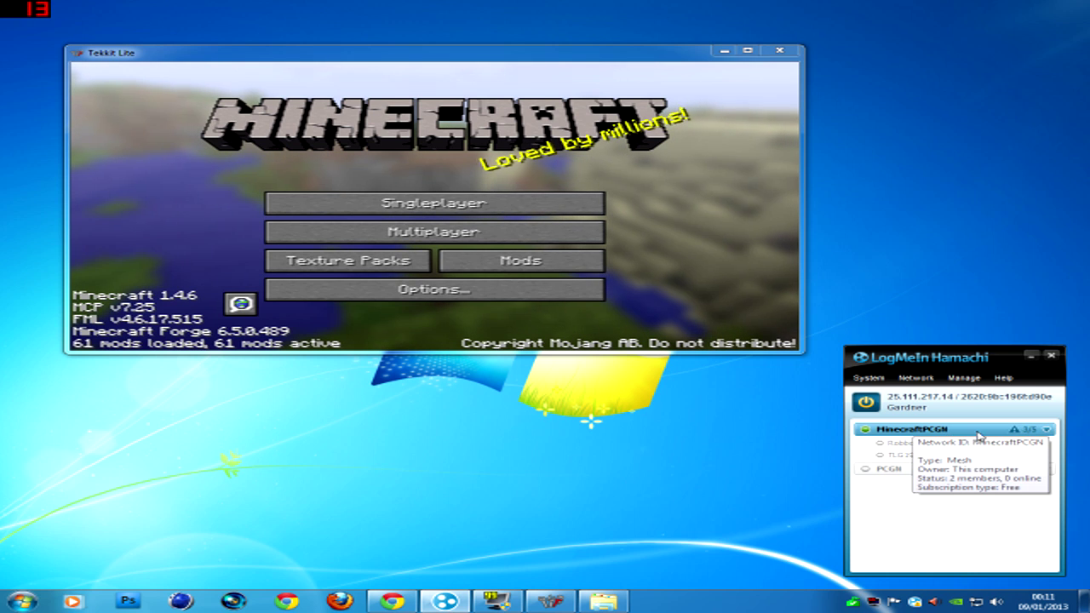
{"action": "left_click_drag", "start_coordinate": [935, 362], "coordinate": [941, 359]}
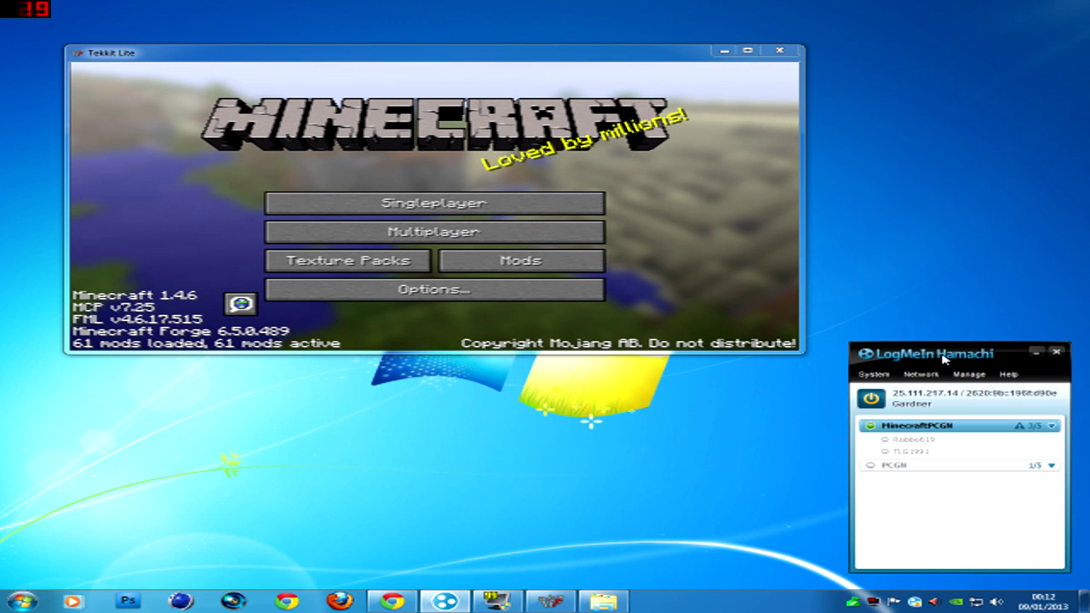
{"action": "mouse_move", "coordinate": [936, 437]}
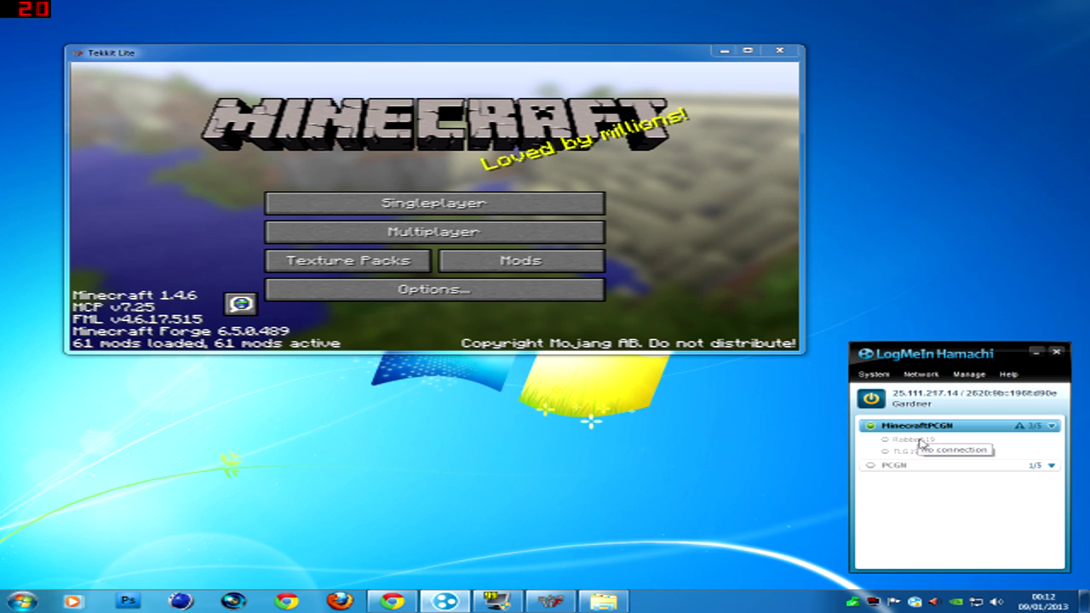
{"action": "left_click", "coordinate": [926, 376]}
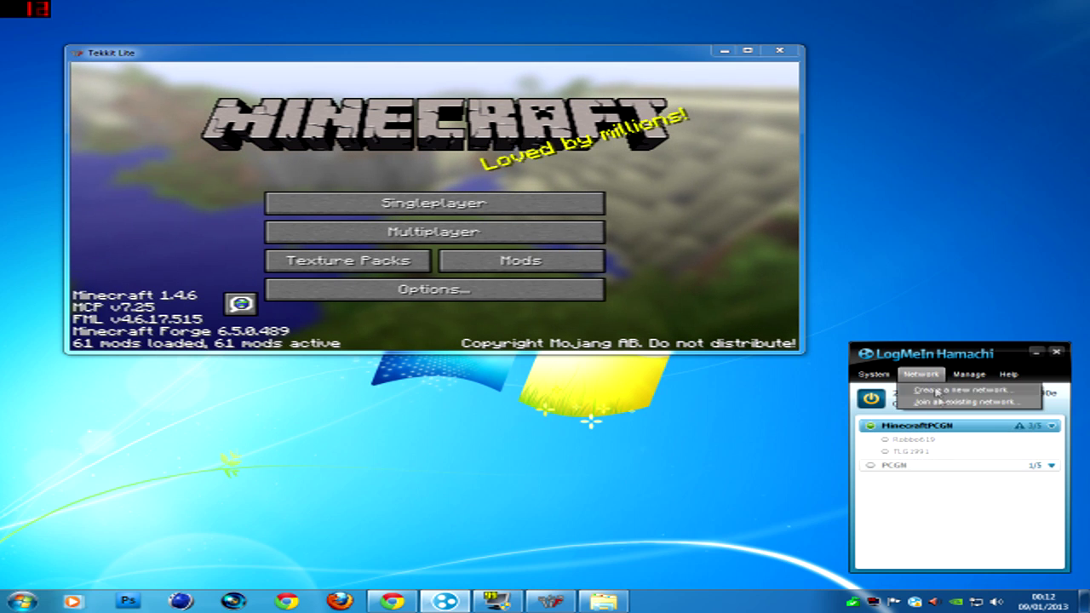
{"action": "left_click", "coordinate": [932, 398]}
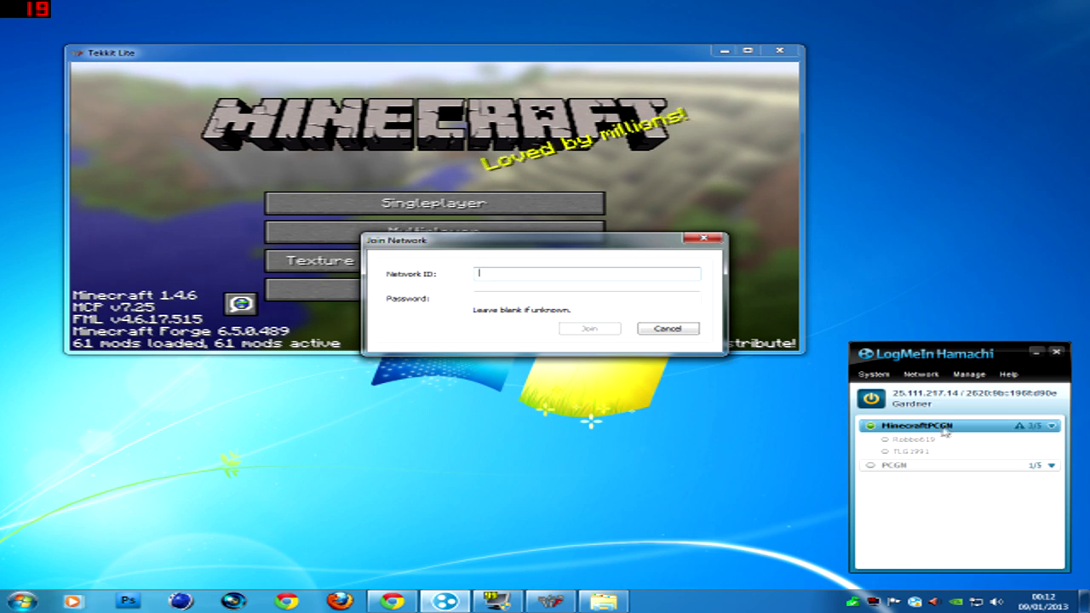
{"action": "key", "text": "Escape"}
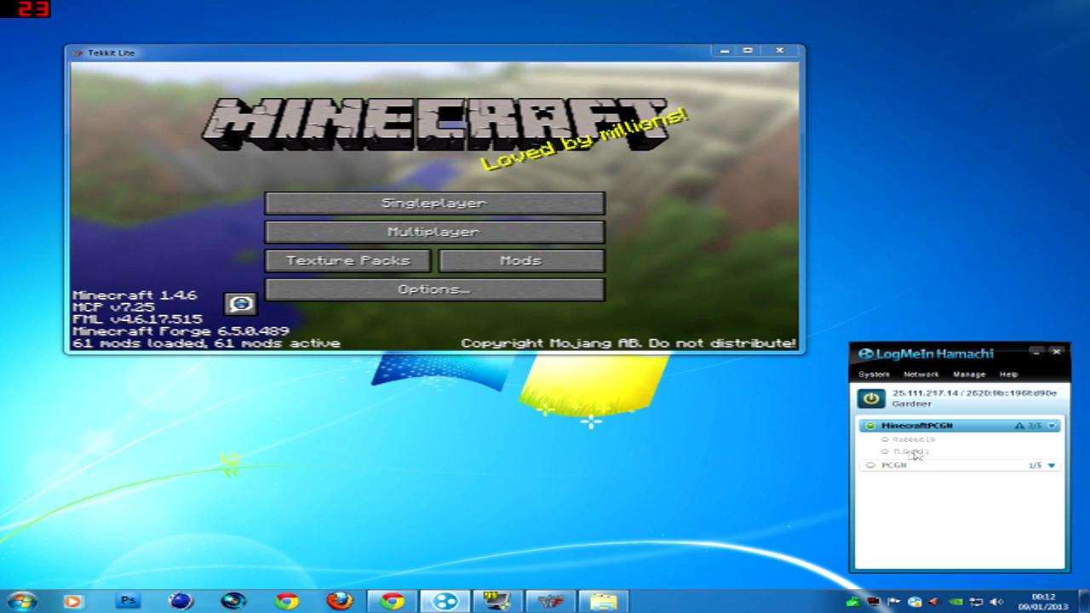
{"action": "left_click", "coordinate": [1053, 426]}
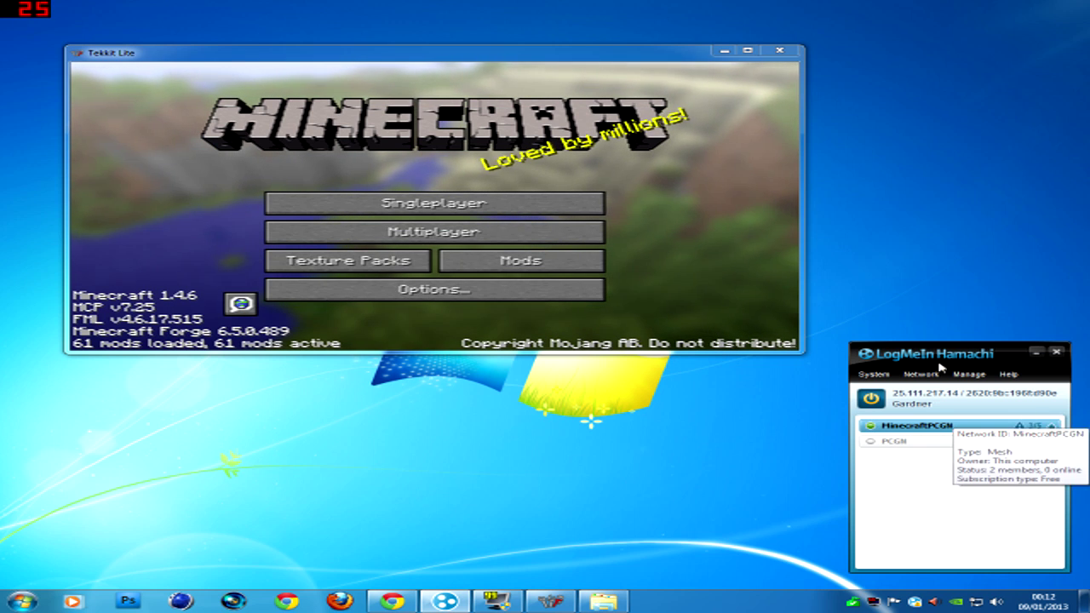
{"action": "left_click", "coordinate": [1053, 426]}
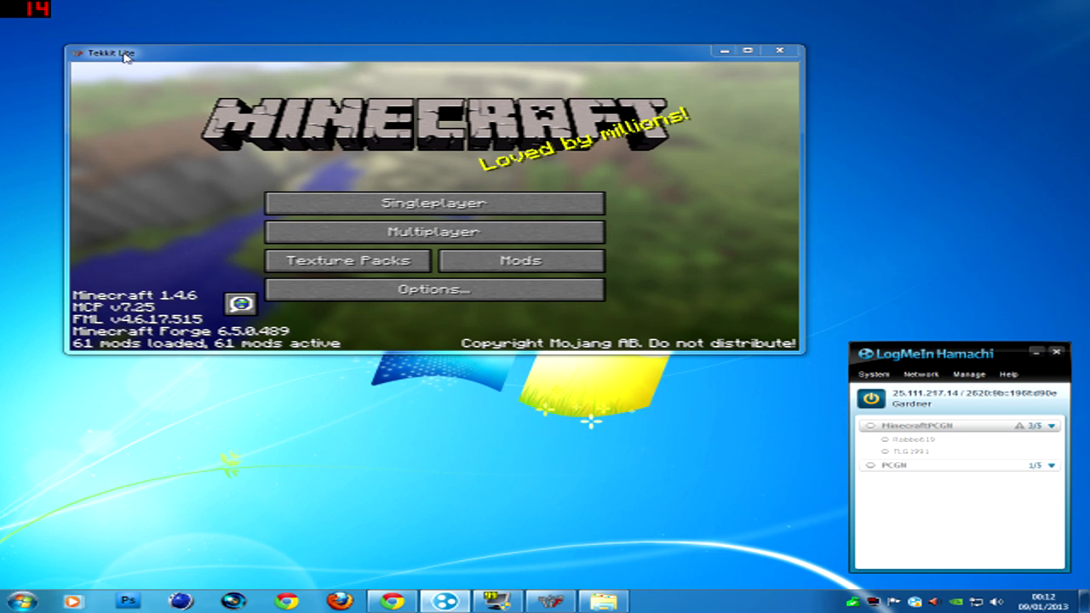
Step: Start adding a server in Multiplayer and copy this computer's Hamachi IPv4 address
{"action": "left_click", "coordinate": [439, 237]}
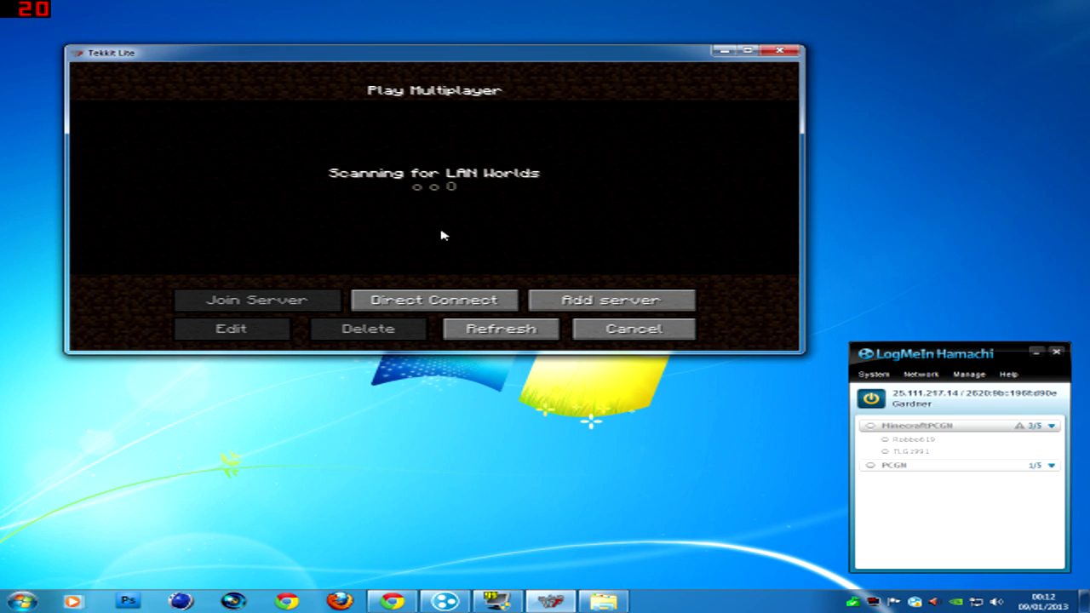
{"action": "left_click", "coordinate": [643, 296]}
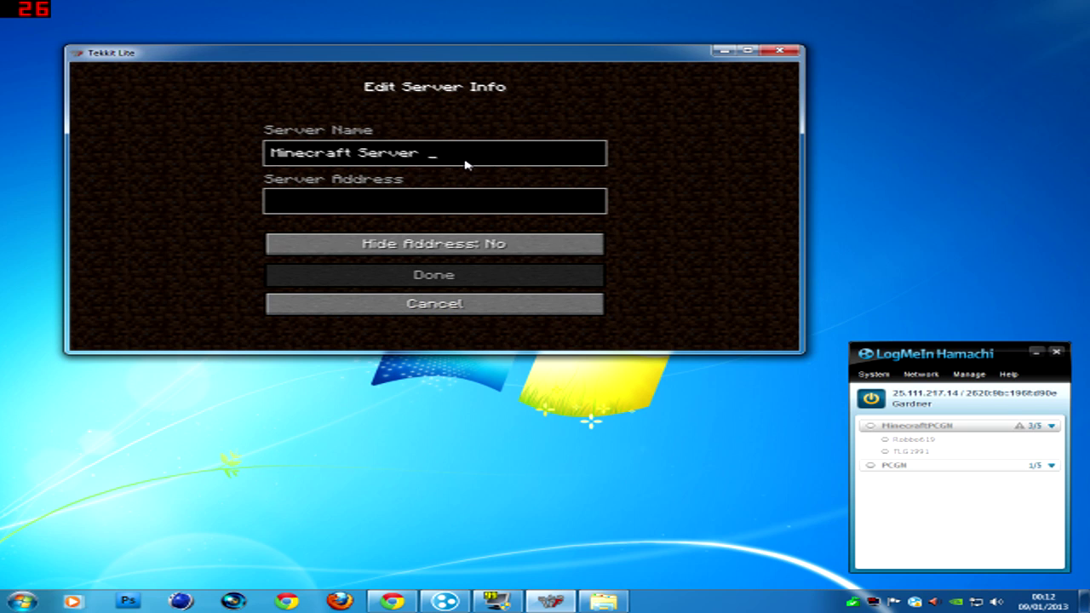
{"action": "left_click_drag", "start_coordinate": [894, 357], "coordinate": [886, 346]}
{"action": "right_click", "coordinate": [936, 392]}
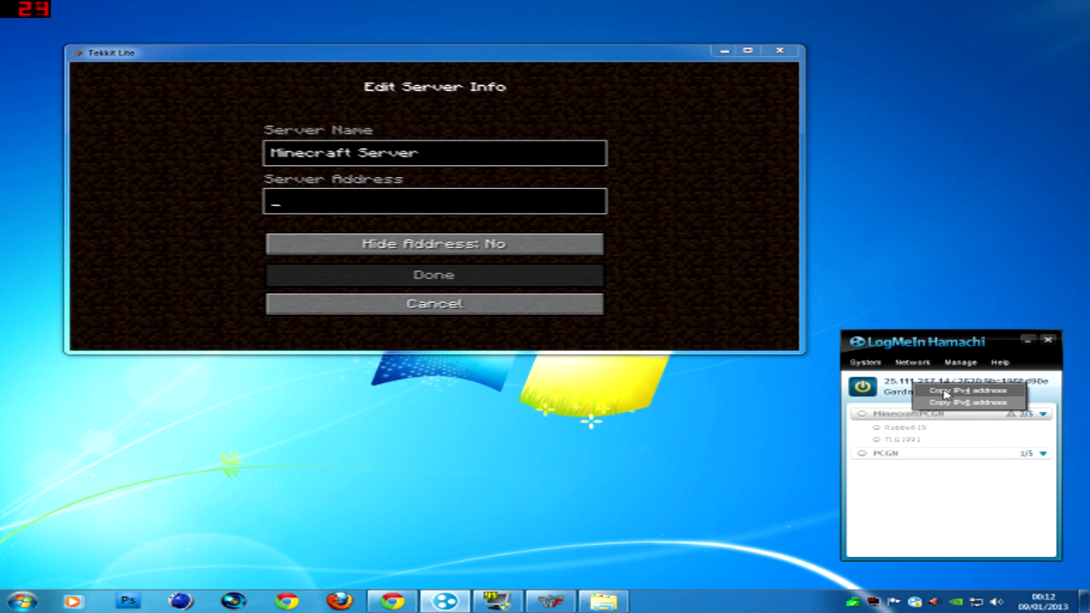
{"action": "left_click", "coordinate": [945, 393]}
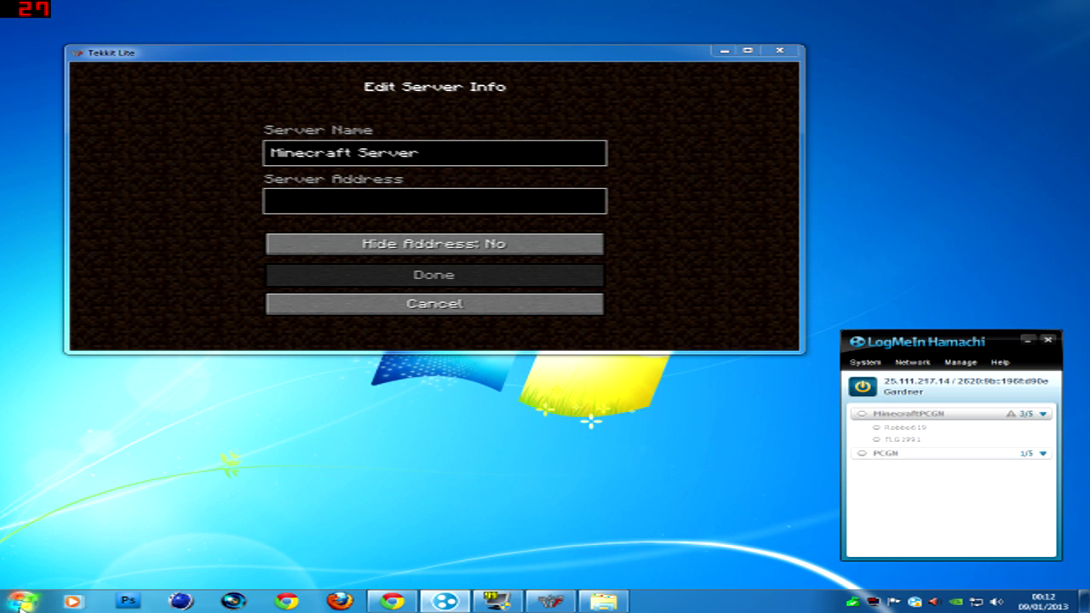
Step: Paste 25.111.217.14 as the Server Address, save the entry, and minimize Hamachi
{"action": "left_click", "coordinate": [327, 201]}
{"action": "type", "text": "25.111.217.14"}
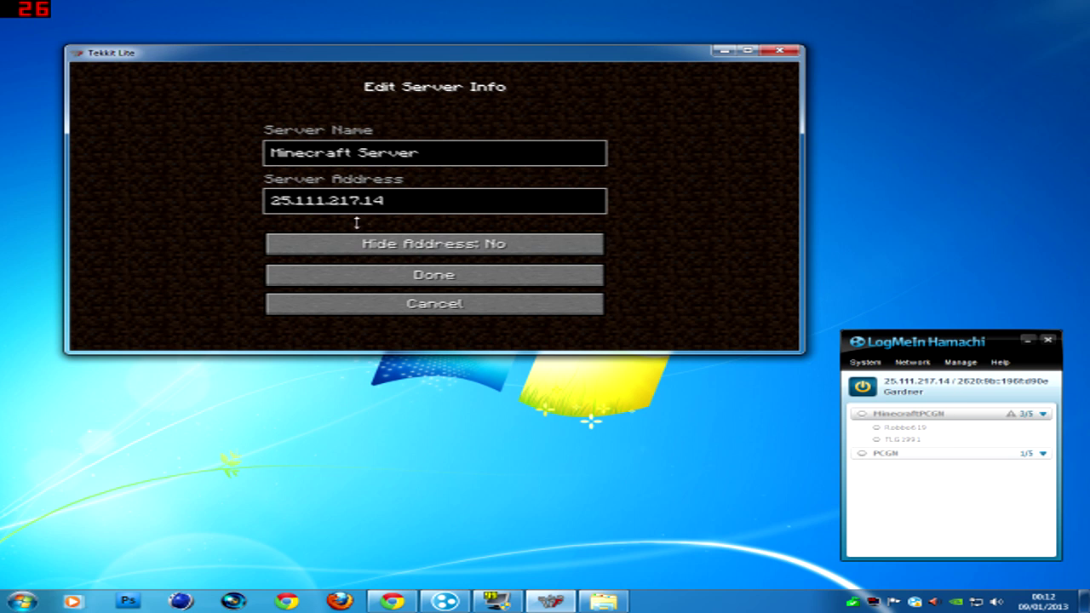
{"action": "left_click", "coordinate": [435, 277]}
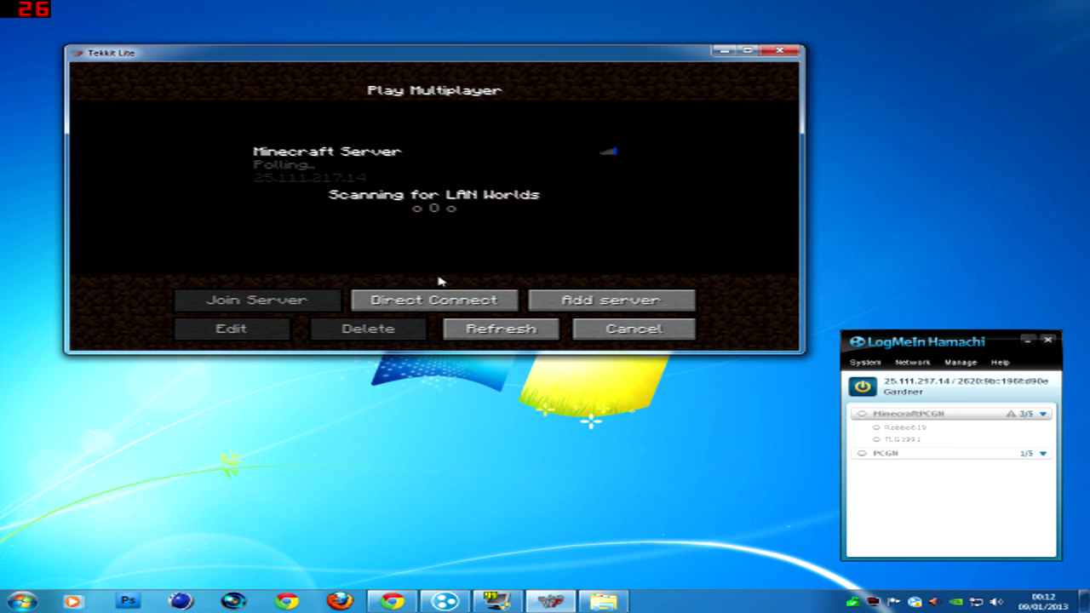
{"action": "left_click", "coordinate": [1029, 342]}
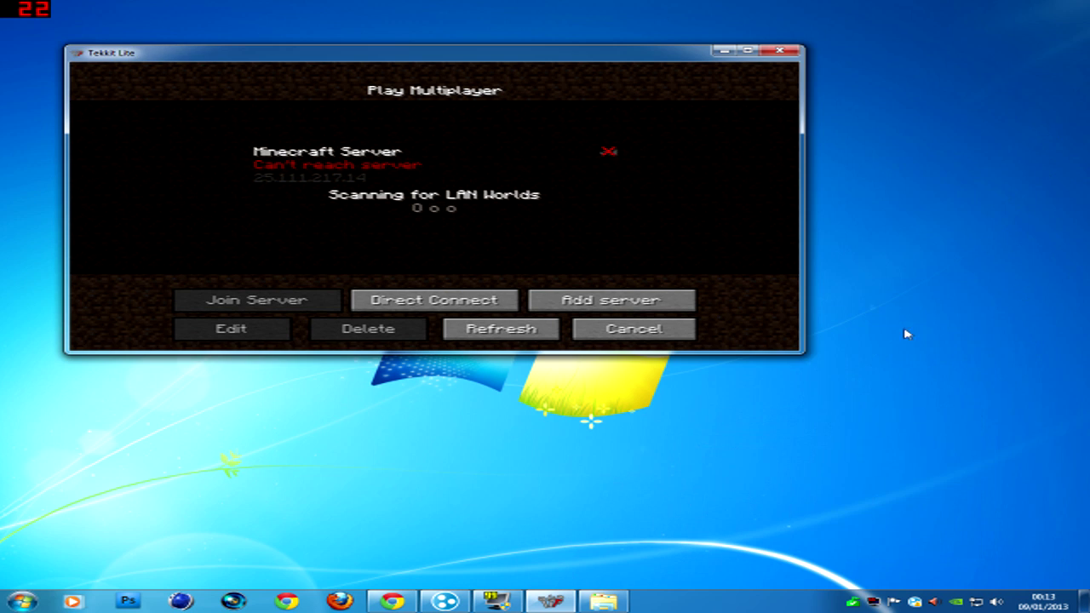
Step: Run launch.bat, then refresh so Minecraft Server shows A Tekkit Lite Server 0/4, and select it
{"action": "left_click", "coordinate": [602, 601]}
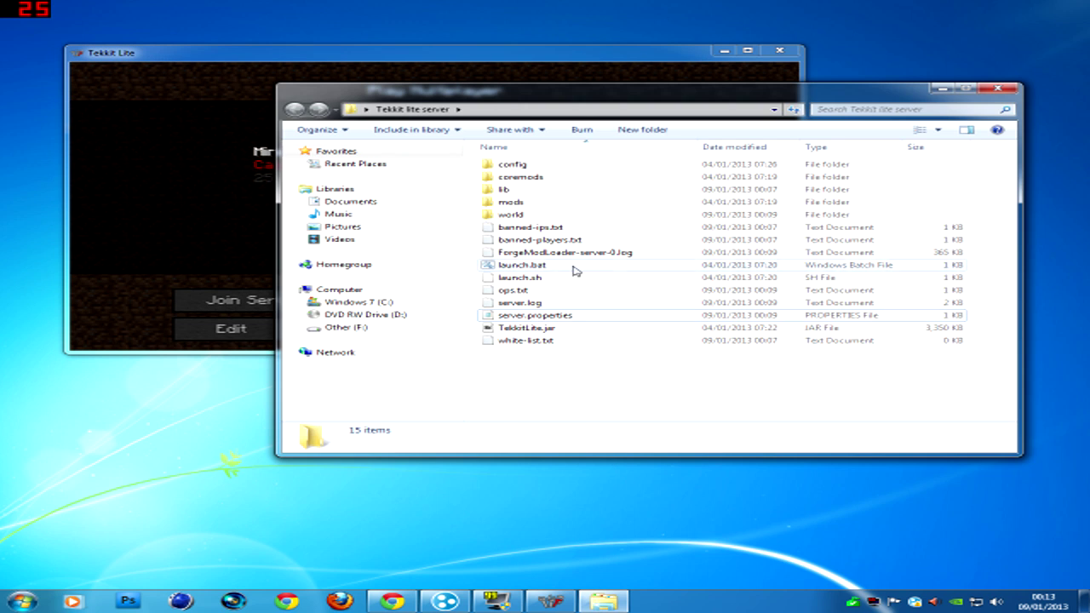
{"action": "double_click", "coordinate": [522, 265]}
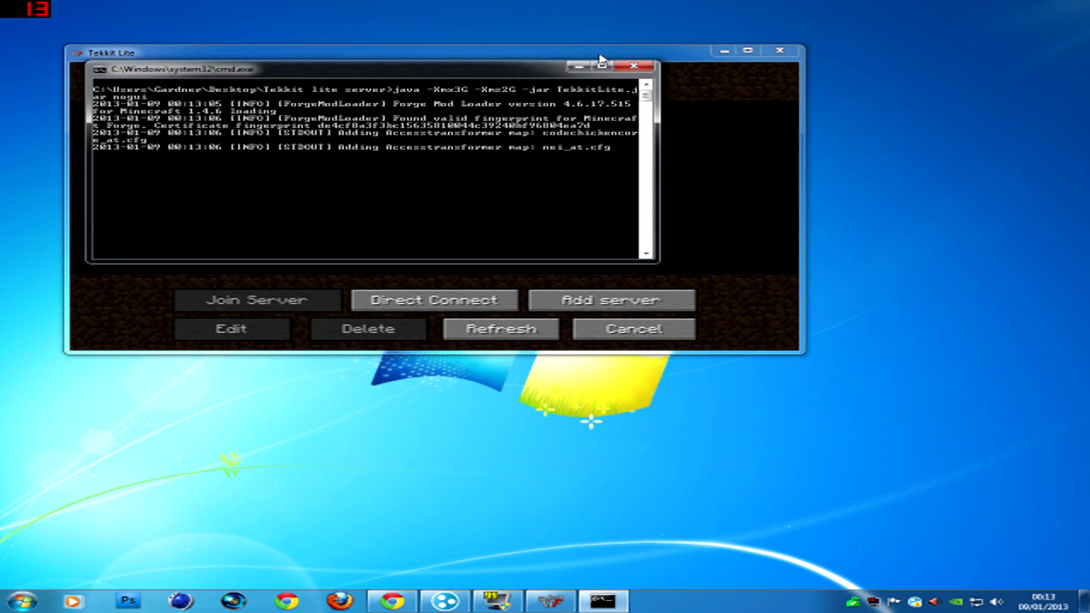
{"action": "left_click_drag", "start_coordinate": [507, 72], "coordinate": [592, 376]}
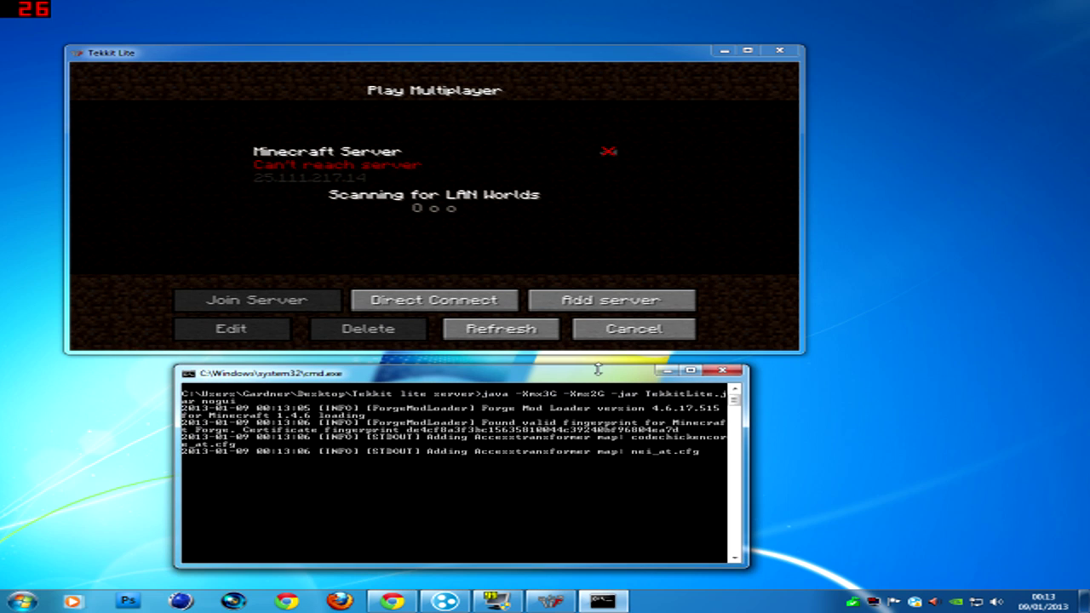
{"action": "left_click_drag", "start_coordinate": [545, 52], "coordinate": [610, 44]}
{"action": "left_click_drag", "start_coordinate": [543, 372], "coordinate": [576, 373]}
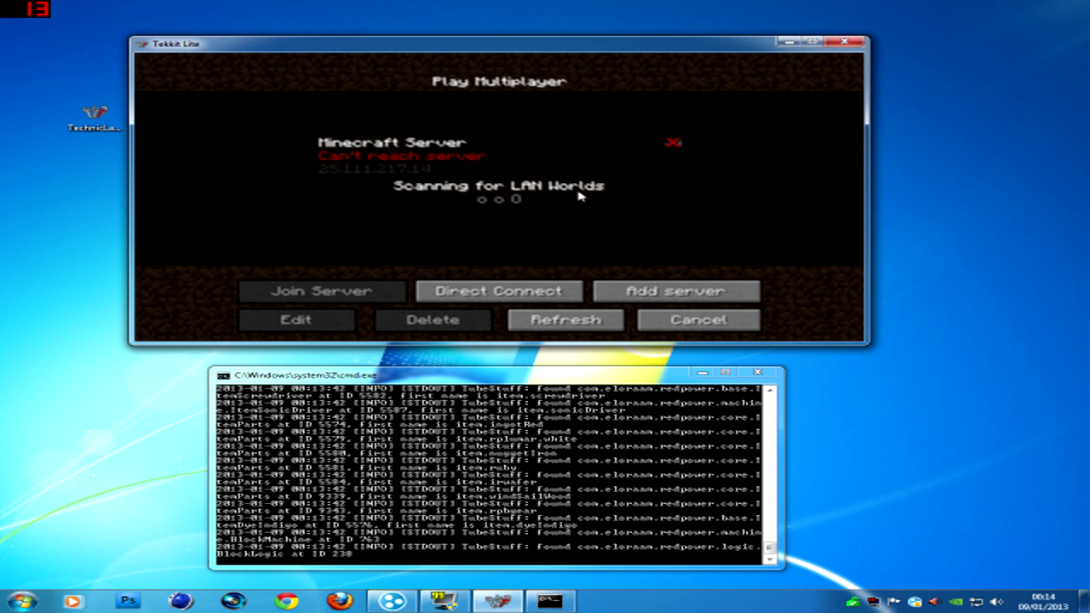
{"action": "left_click", "coordinate": [564, 323]}
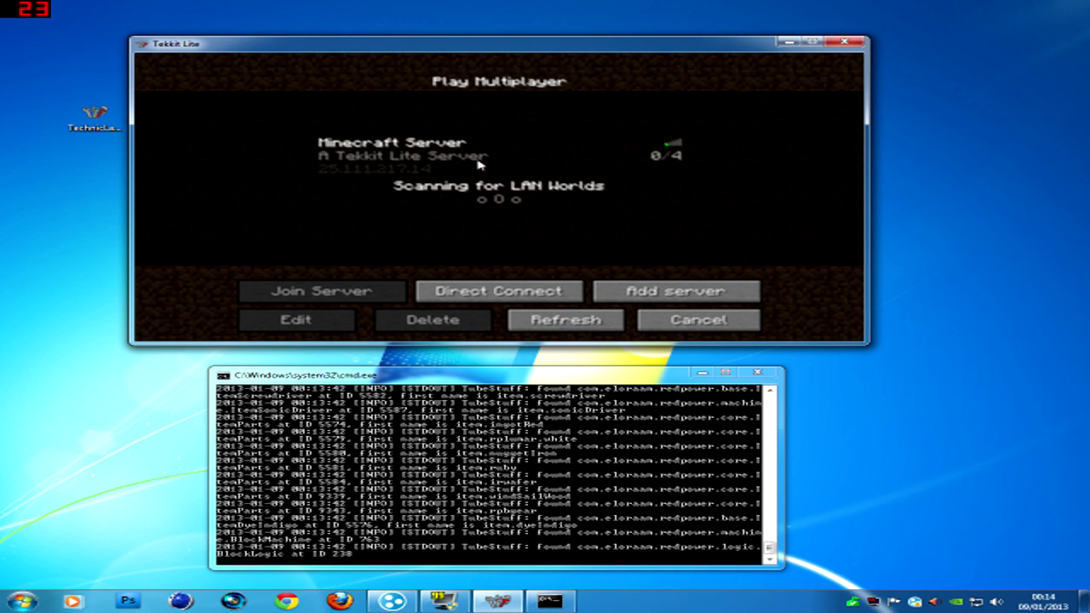
{"action": "left_click", "coordinate": [656, 153]}
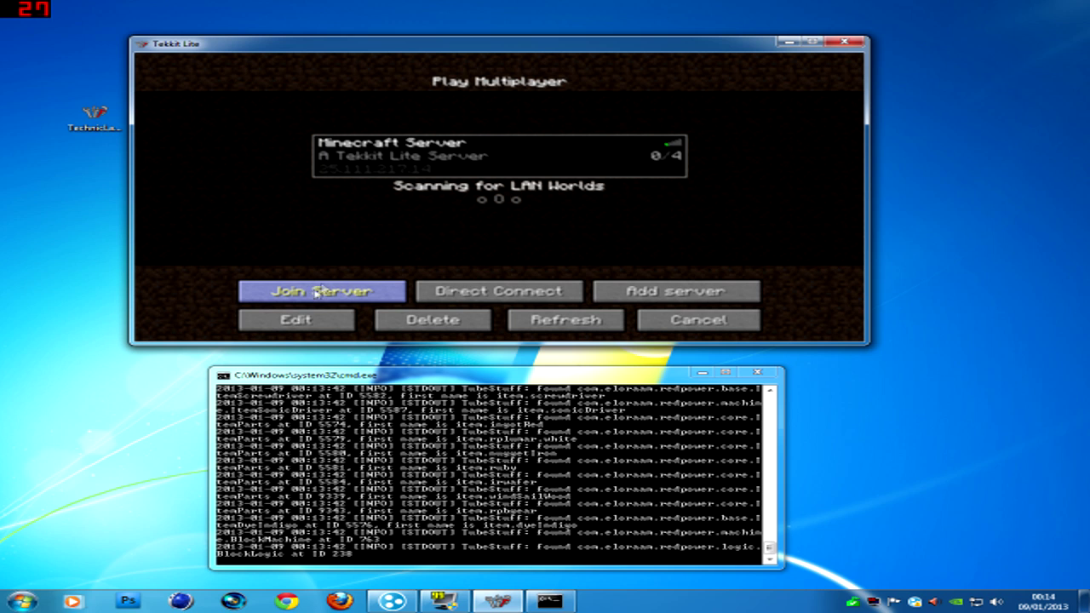
Step: Join Minecraft Server and open the inventory with the NEI item list at page 1/62
{"action": "double_click", "coordinate": [370, 168]}
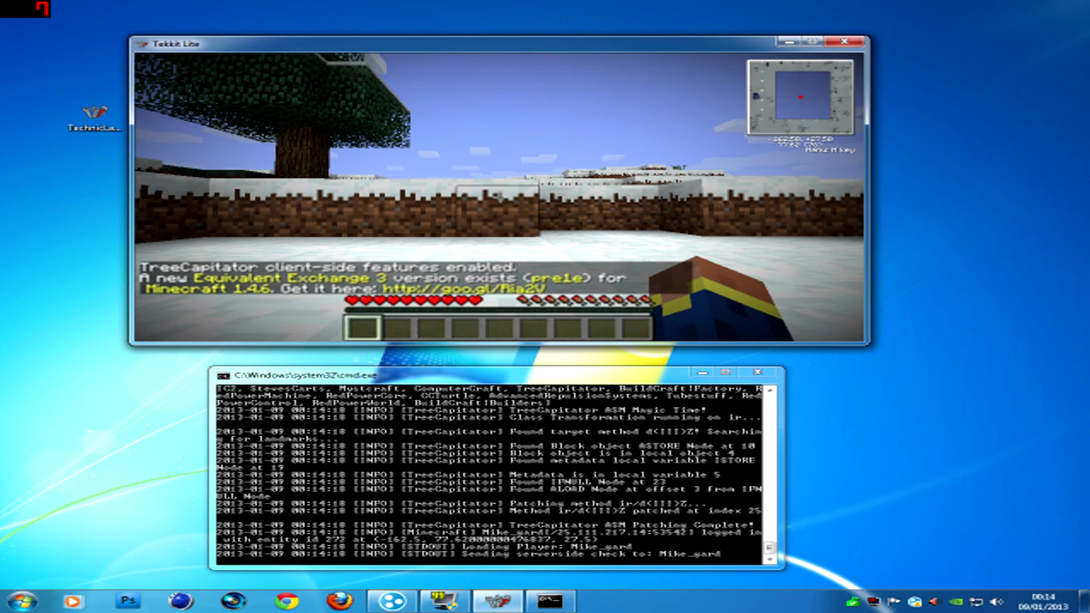
{"action": "mouse_move", "coordinate": [500, 197]}
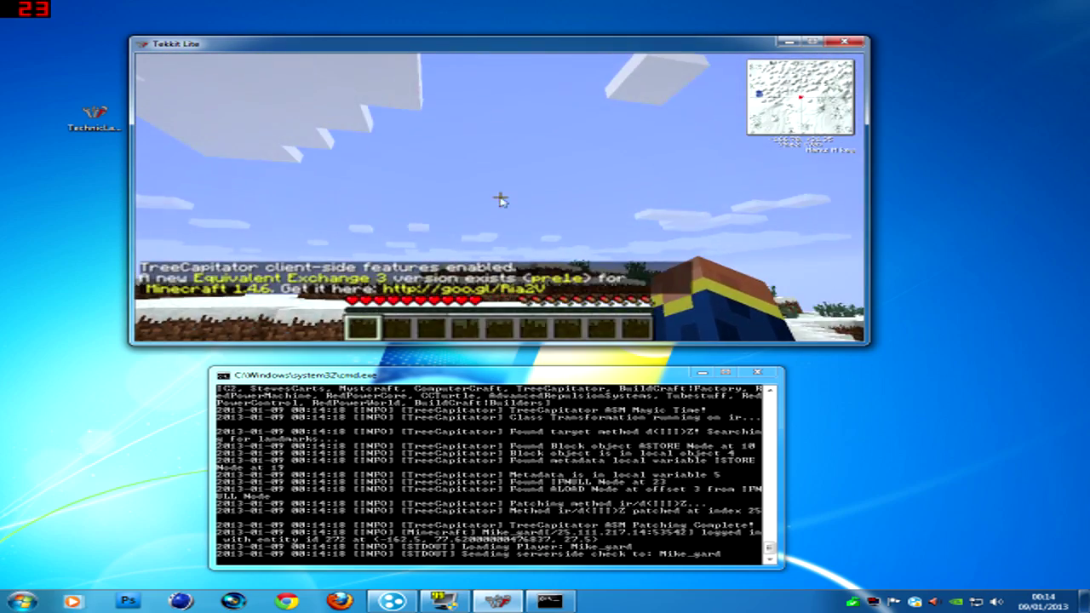
{"action": "key", "text": "e"}
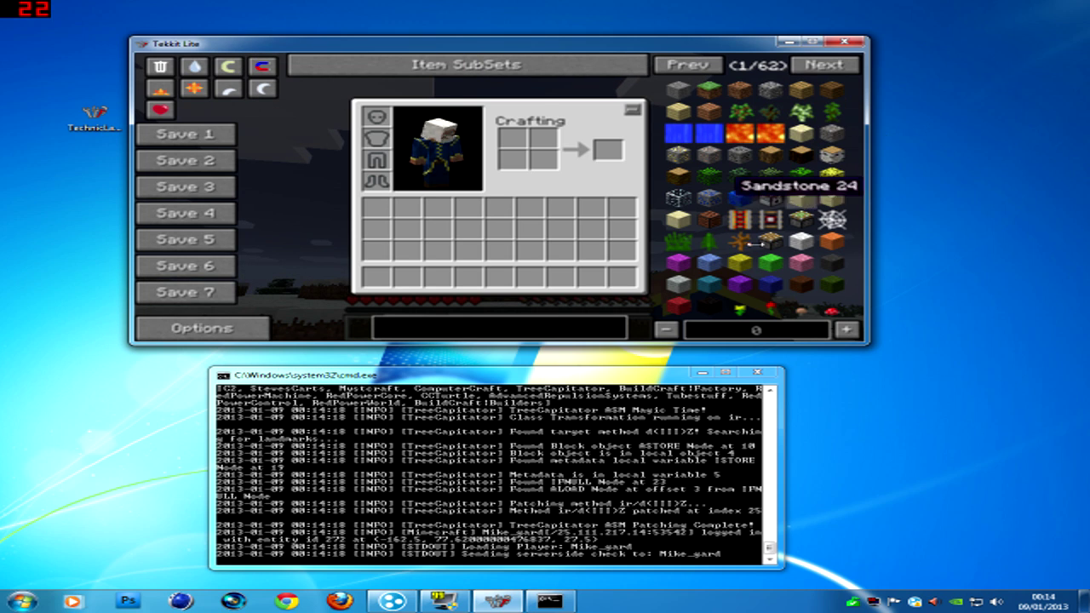
Step: Page the NEI item list forward from page 1/62 to page 28/62
{"action": "left_click", "coordinate": [845, 329]}
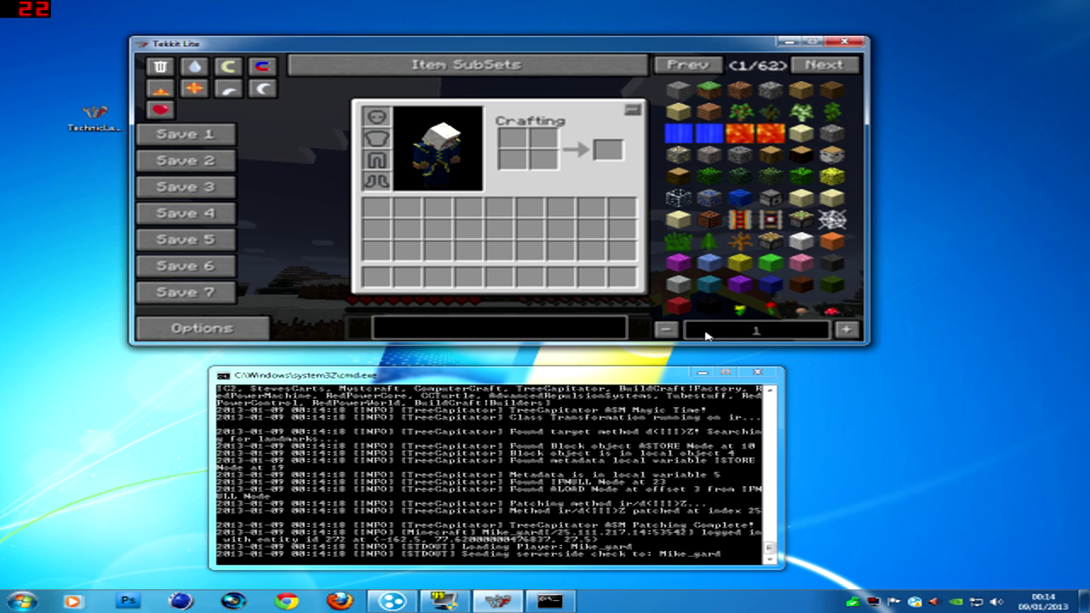
{"action": "left_click", "coordinate": [668, 329]}
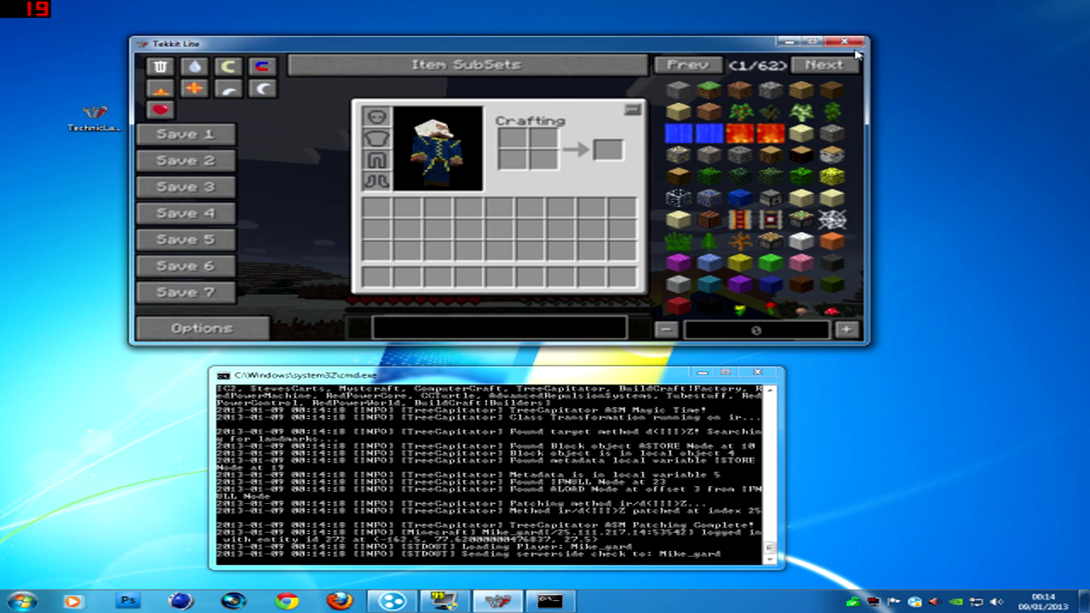
{"action": "left_click", "coordinate": [835, 69]}
{"action": "left_click", "coordinate": [835, 68]}
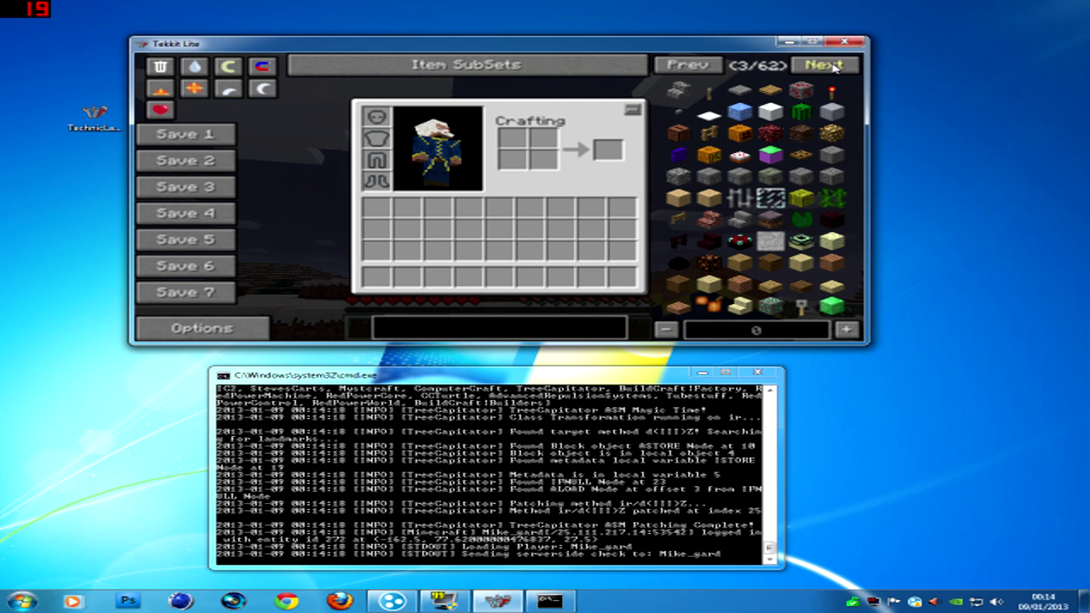
{"action": "left_click", "coordinate": [834, 68]}
{"action": "left_click", "coordinate": [835, 68]}
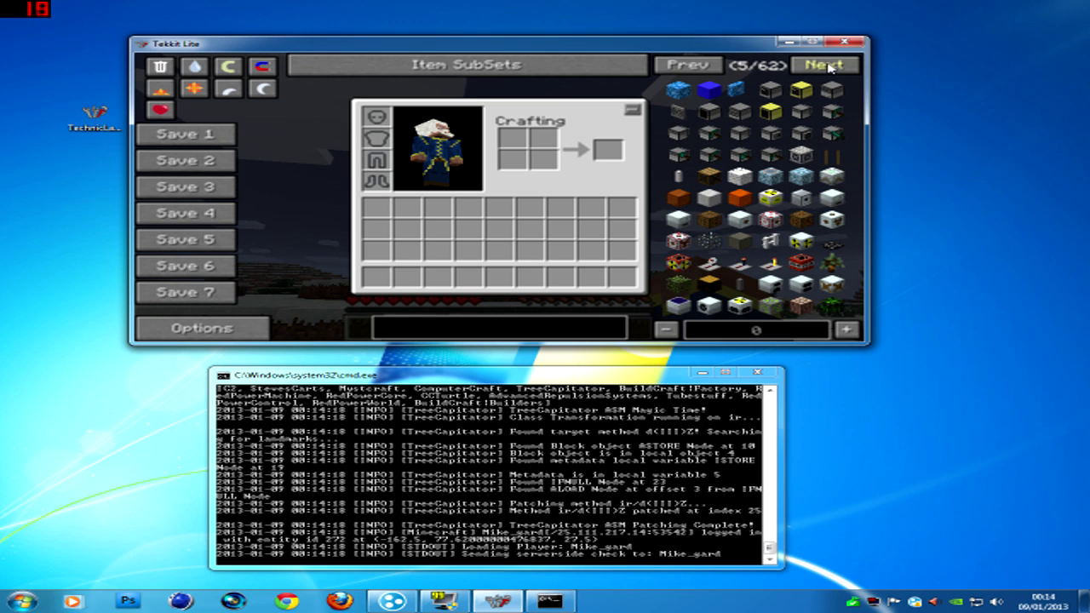
{"action": "left_click", "coordinate": [830, 68]}
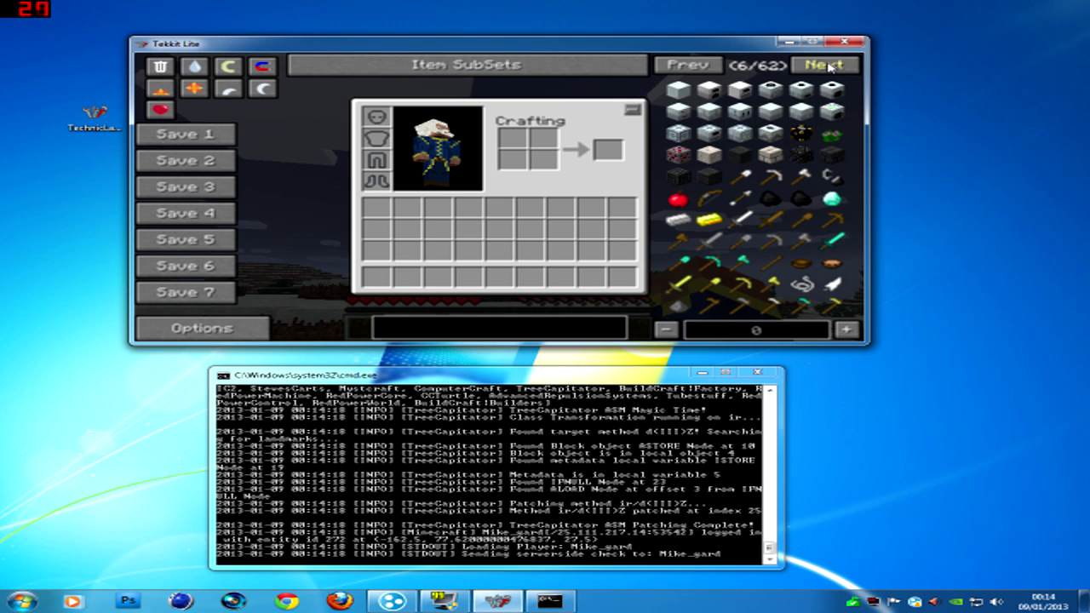
{"action": "left_click", "coordinate": [831, 68]}
{"action": "left_click", "coordinate": [830, 68]}
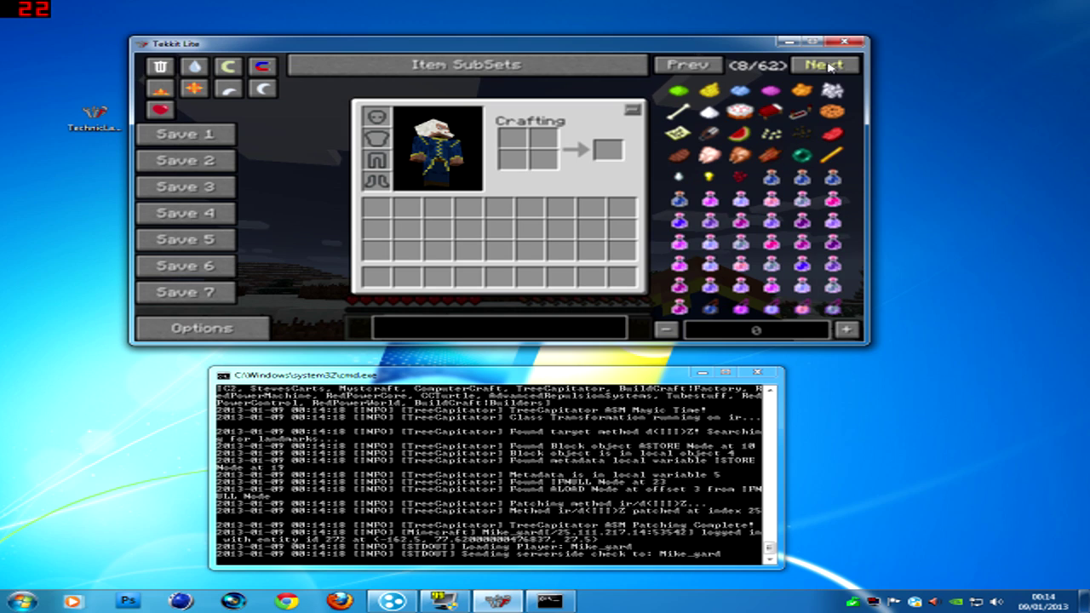
{"action": "left_click", "coordinate": [830, 69]}
{"action": "left_click", "coordinate": [830, 68]}
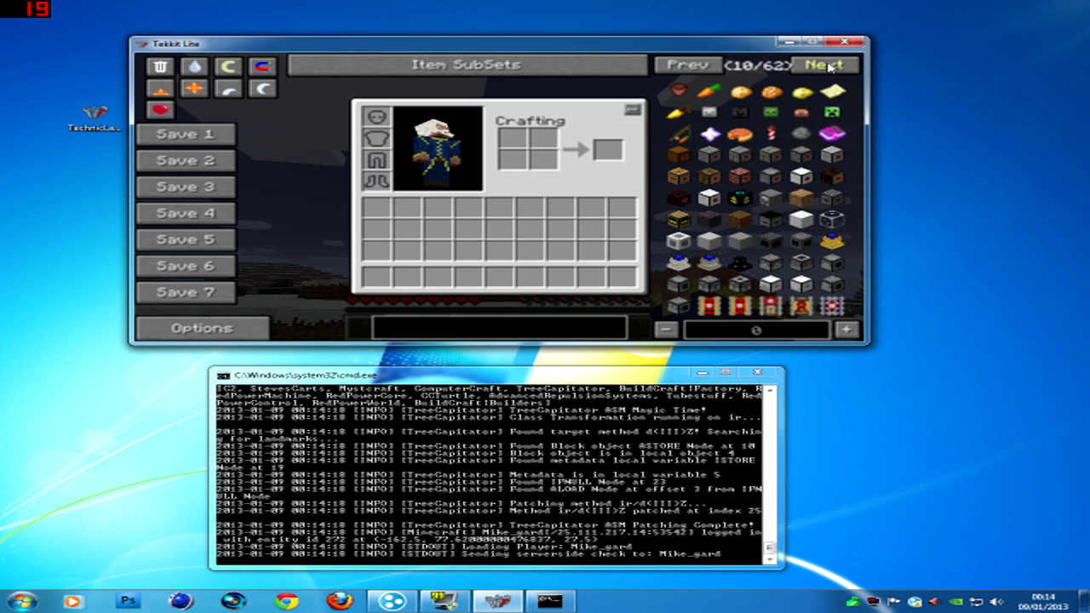
{"action": "left_click", "coordinate": [831, 68]}
{"action": "left_click", "coordinate": [830, 68]}
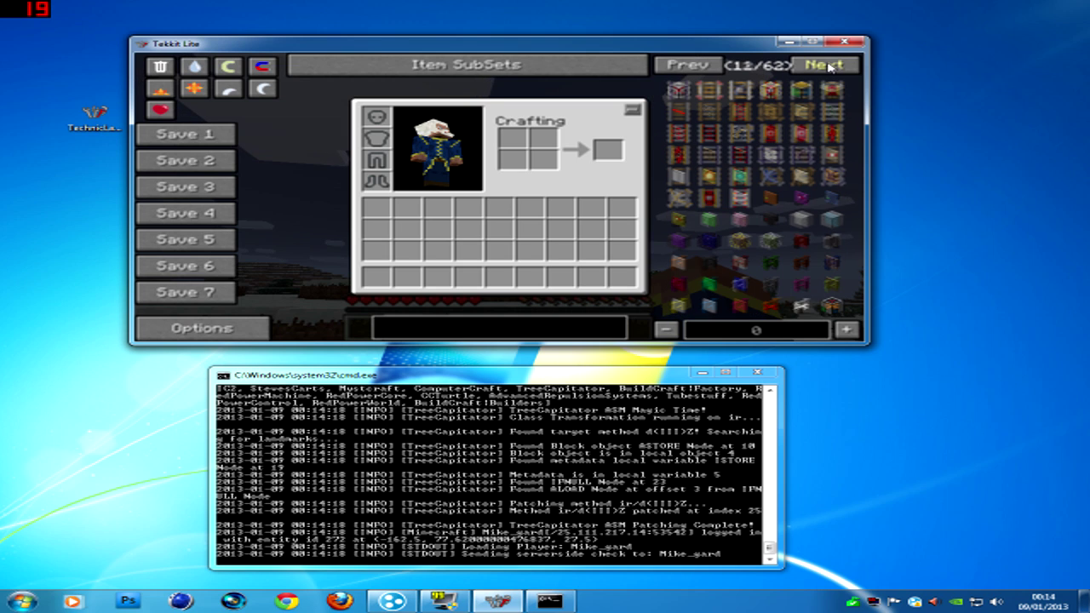
{"action": "left_click", "coordinate": [830, 68]}
{"action": "left_click", "coordinate": [830, 68]}
{"action": "left_click", "coordinate": [830, 68]}
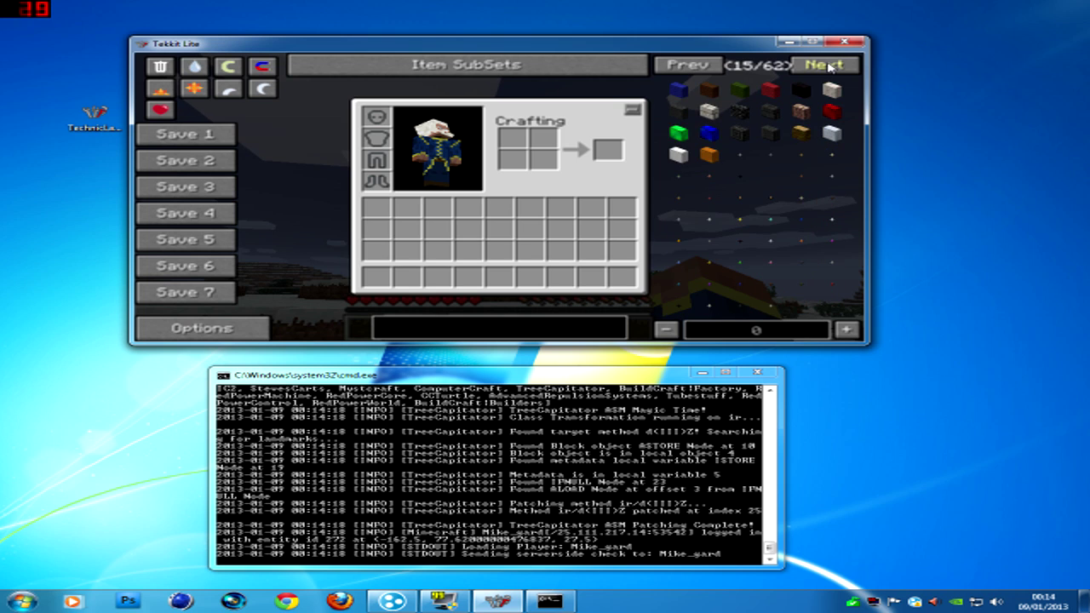
{"action": "left_click", "coordinate": [830, 68]}
{"action": "left_click", "coordinate": [830, 68]}
{"action": "left_click", "coordinate": [830, 68]}
{"action": "left_click", "coordinate": [830, 68]}
{"action": "left_click", "coordinate": [830, 68]}
{"action": "left_click", "coordinate": [830, 68]}
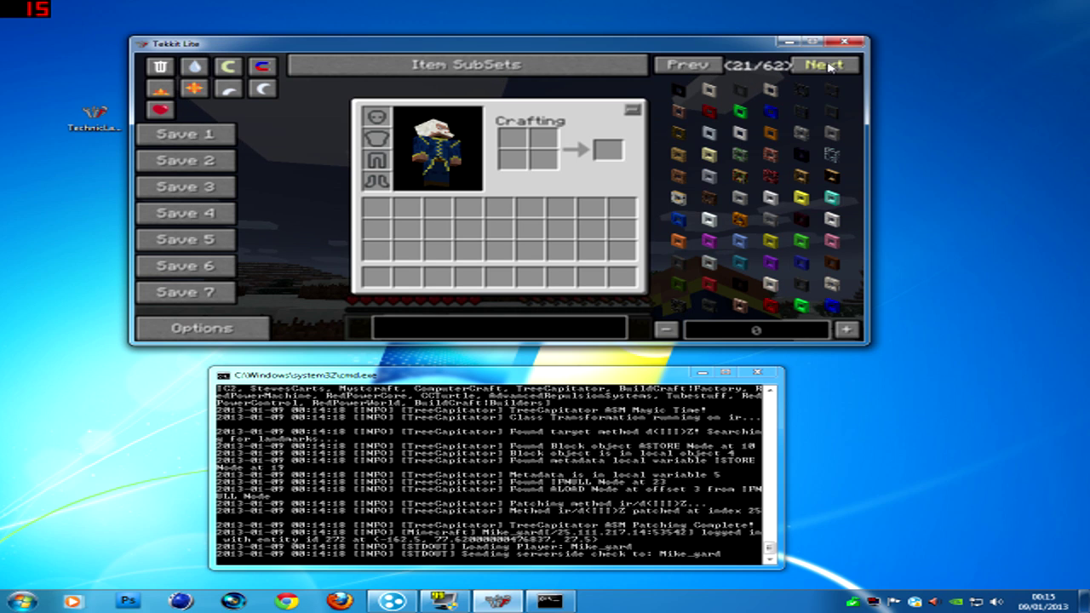
{"action": "left_click", "coordinate": [824, 71]}
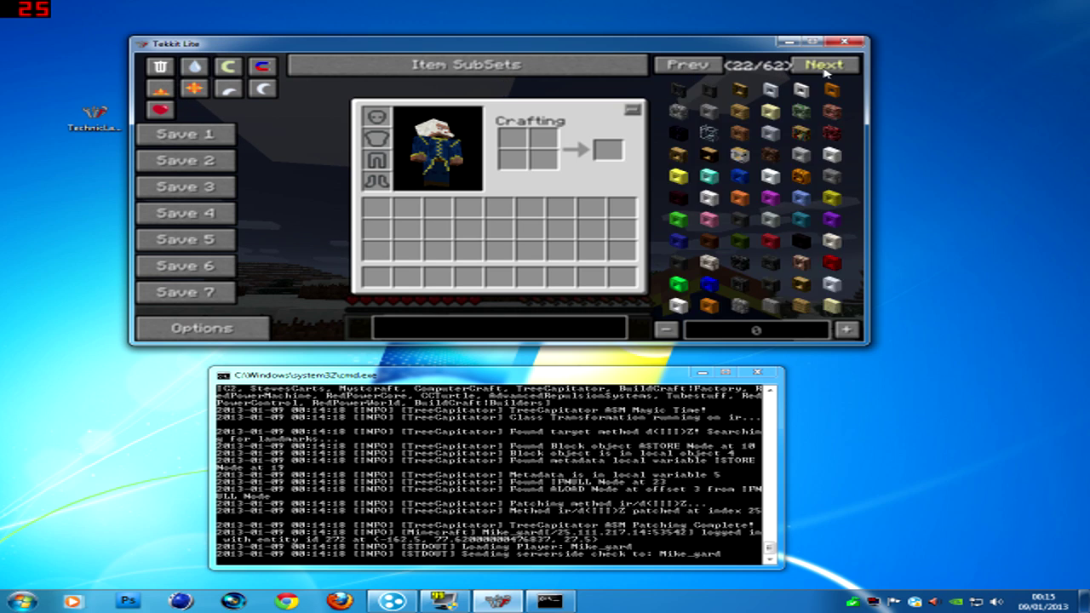
{"action": "left_click", "coordinate": [824, 71]}
{"action": "left_click", "coordinate": [824, 72]}
{"action": "left_click", "coordinate": [824, 72]}
{"action": "left_click", "coordinate": [824, 72]}
{"action": "left_click", "coordinate": [825, 71]}
{"action": "left_click", "coordinate": [825, 72]}
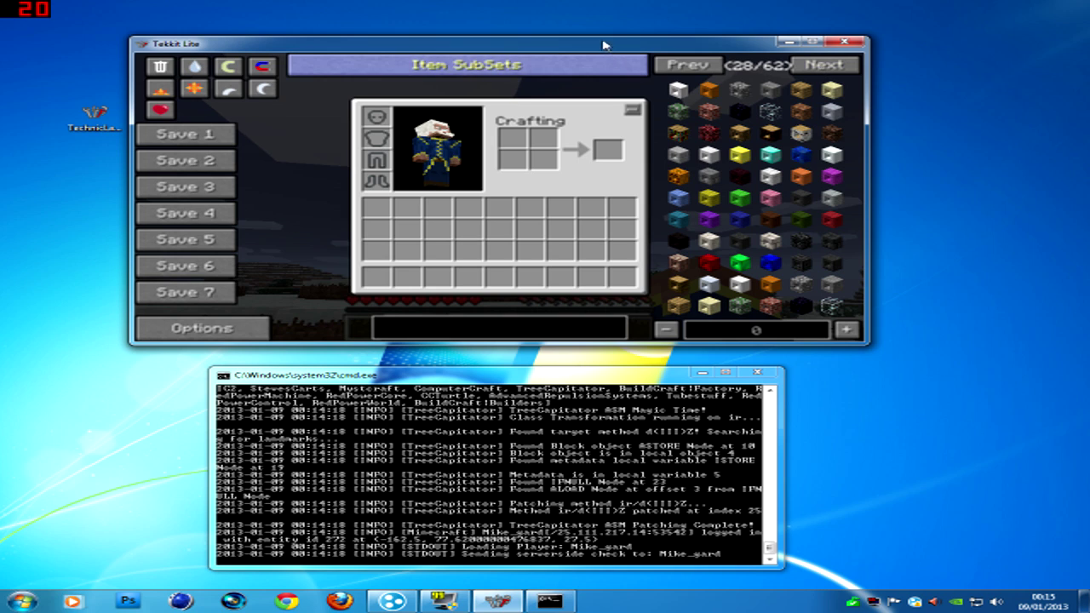
{"action": "left_click_drag", "start_coordinate": [599, 47], "coordinate": [619, 44]}
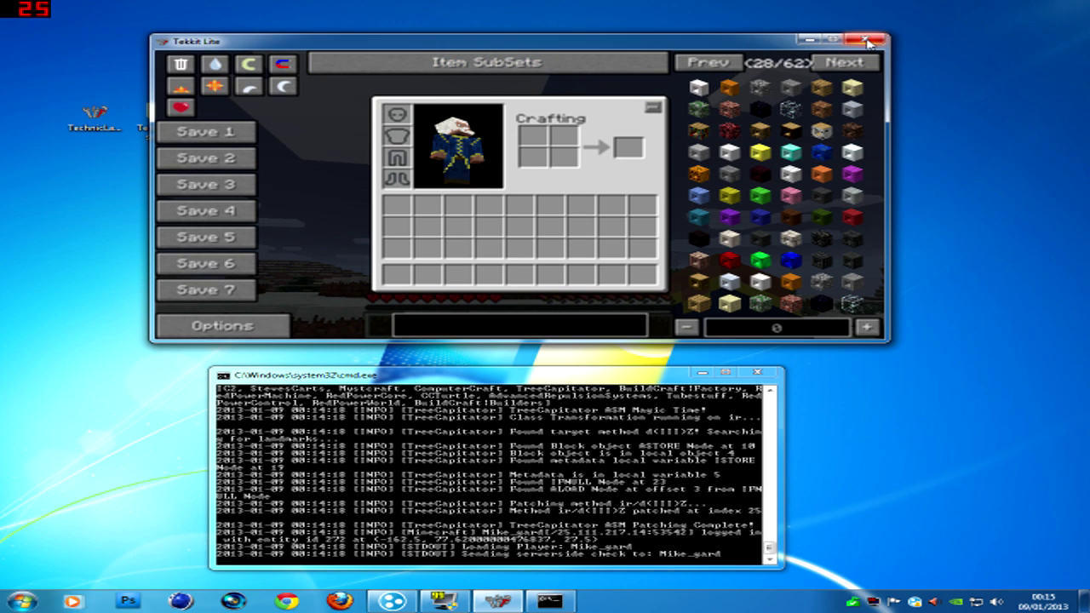
Step: Close the Tekkit Lite game with Alt+F4 and close the cmd.exe server console
{"action": "key", "text": "alt+F4"}
{"action": "mouse_move", "coordinate": [624, 379]}
{"action": "left_mouse_down"}
{"action": "mouse_move", "coordinate": [629, 324]}
{"action": "mouse_move", "coordinate": [662, 233]}
{"action": "left_mouse_up"}
{"action": "left_click", "coordinate": [796, 223]}
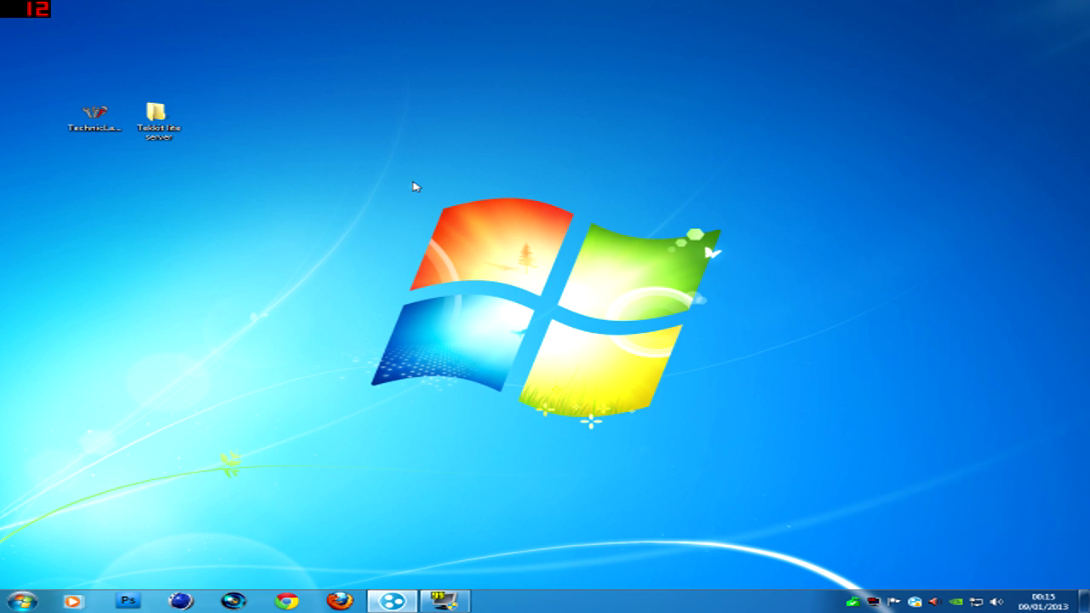
{"action": "mouse_move", "coordinate": [325, 181]}
{"action": "left_mouse_down"}
{"action": "mouse_move", "coordinate": [706, 384]}
{"action": "mouse_move", "coordinate": [738, 433]}
{"action": "mouse_move", "coordinate": [772, 438]}
{"action": "left_mouse_up"}
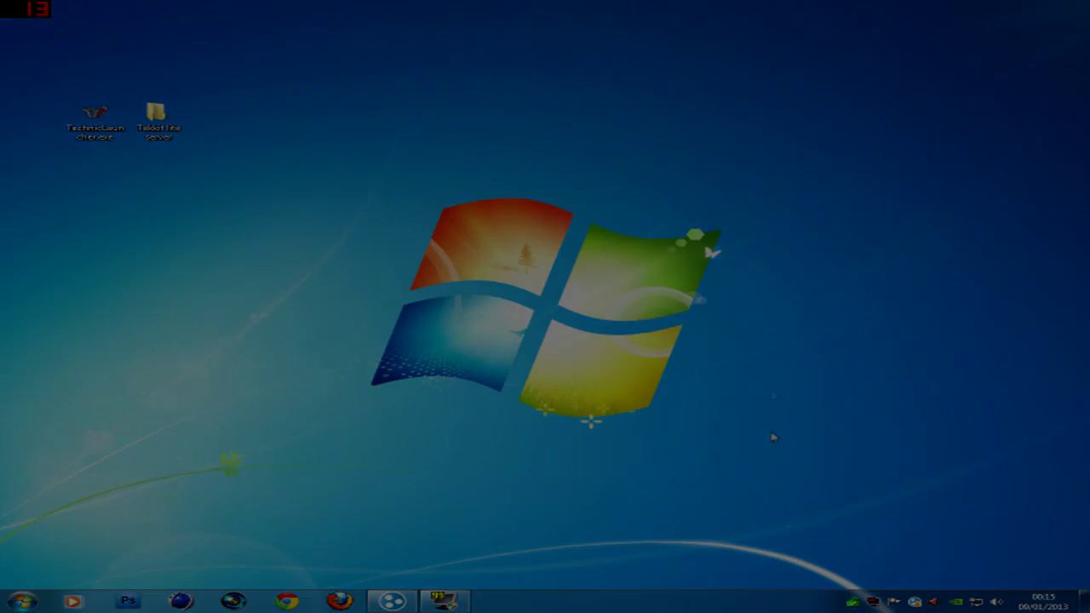